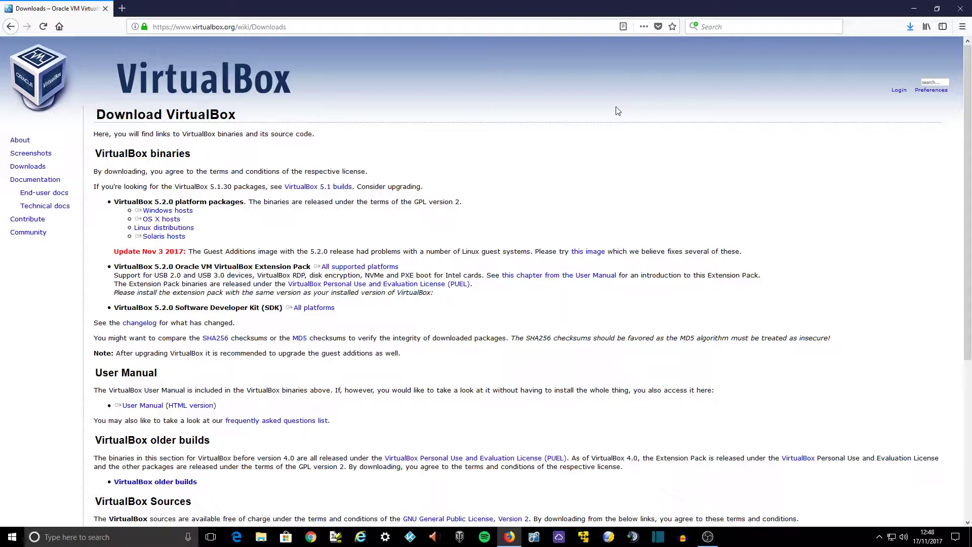
Download the VirtualBox 5.2.0 installer for Windows hosts and save it in the Linux folder on Local Disk (C:).
triple_click(176, 211)
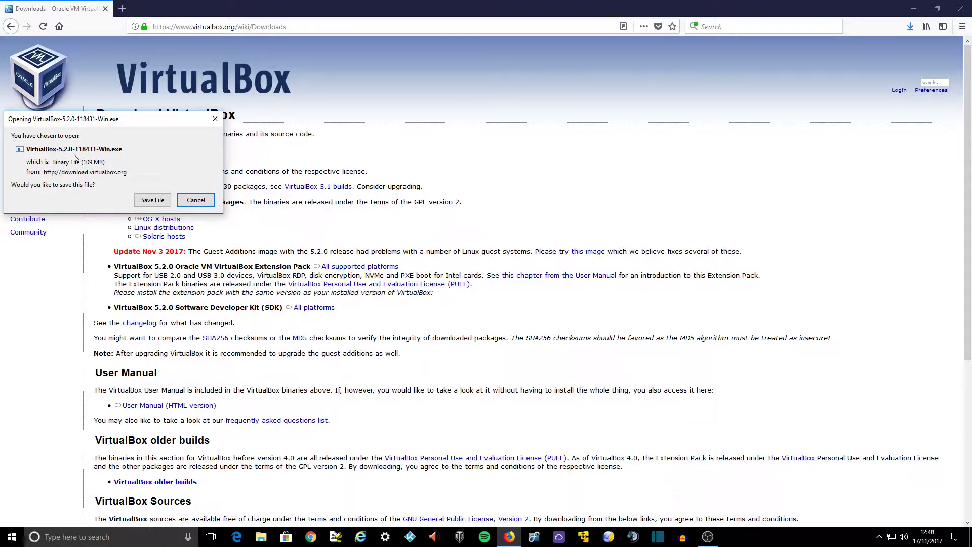
click(145, 201)
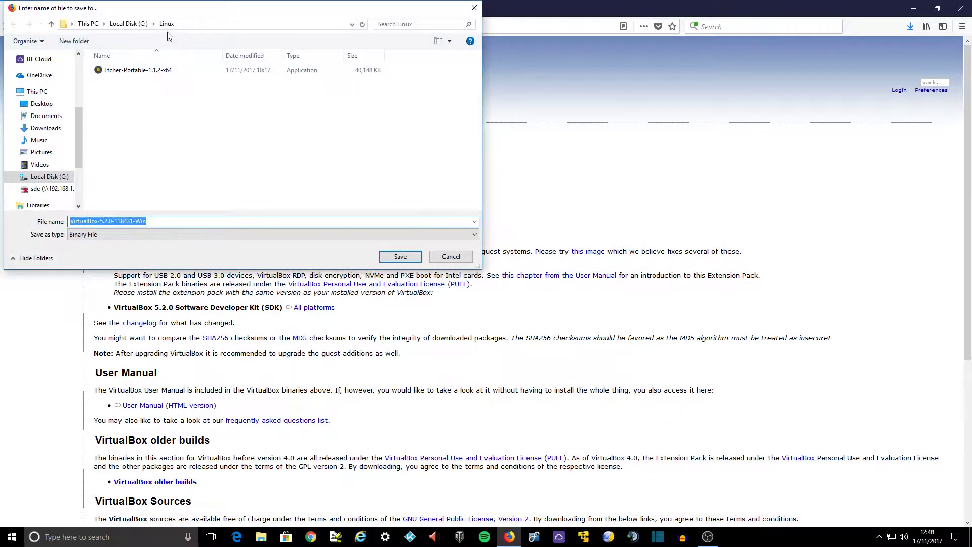
click(383, 256)
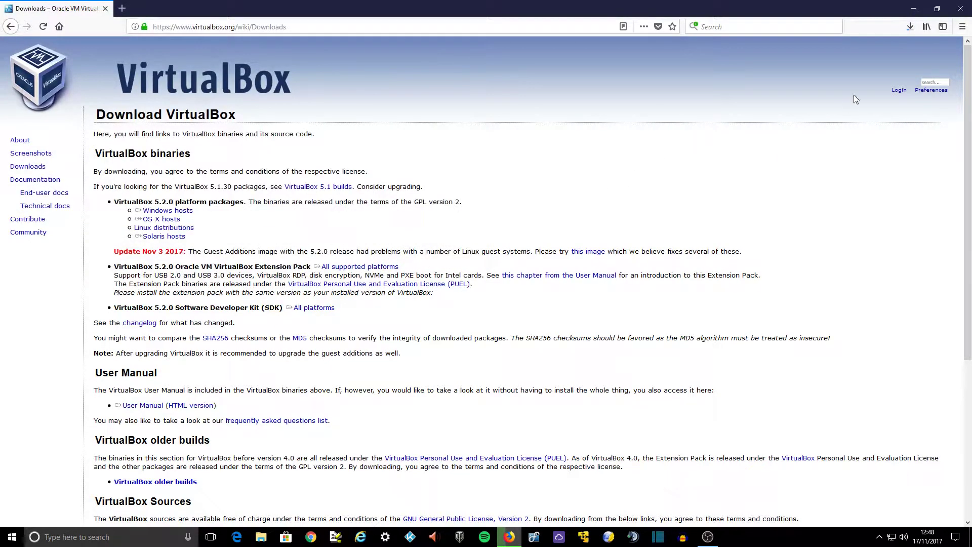
Run the downloaded VirtualBox installer with the default features, location and shortcuts, accepting the network reset and starting VirtualBox on completion.
click(910, 28)
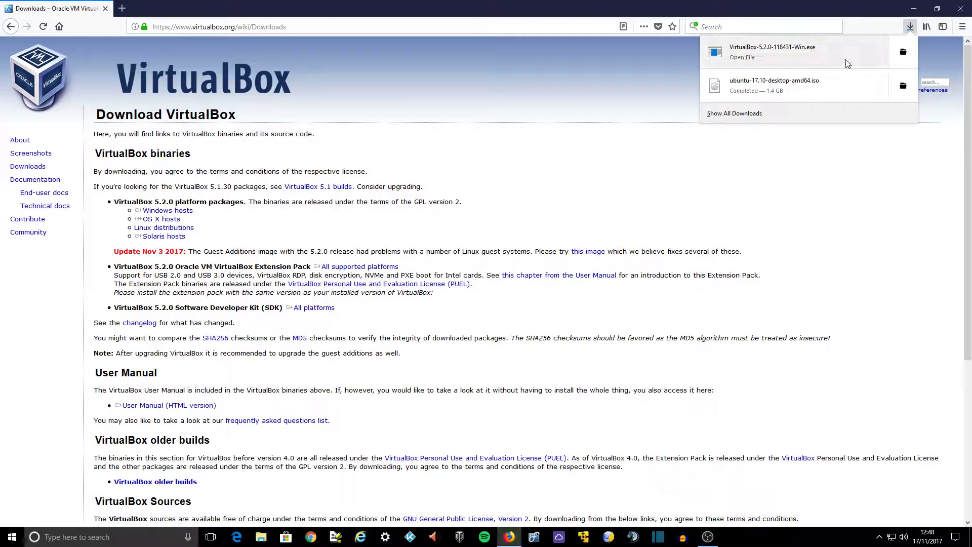
click(773, 53)
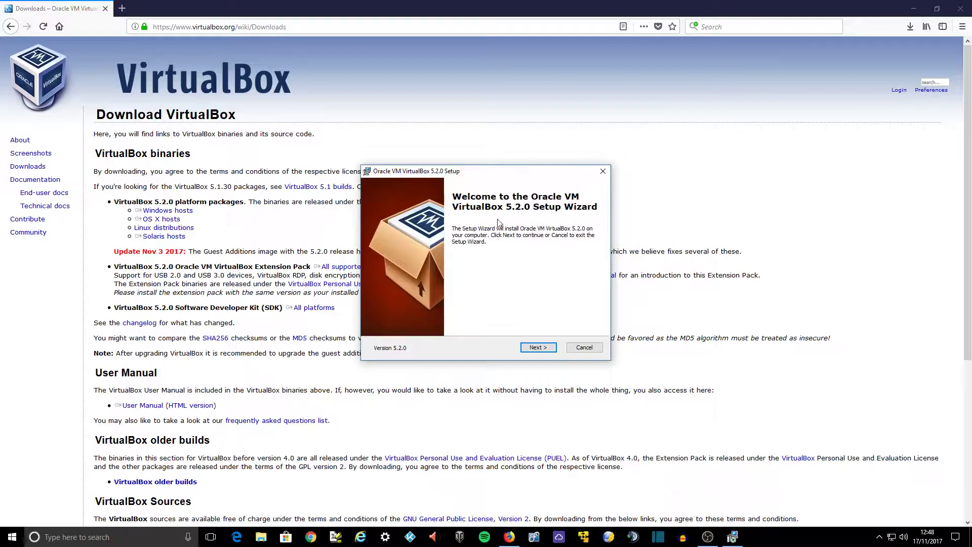
click(538, 347)
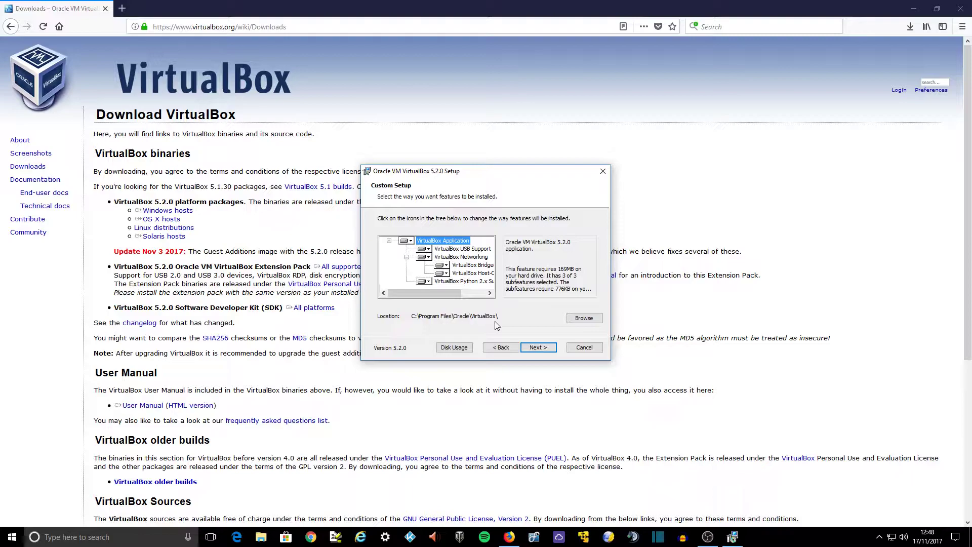
click(538, 348)
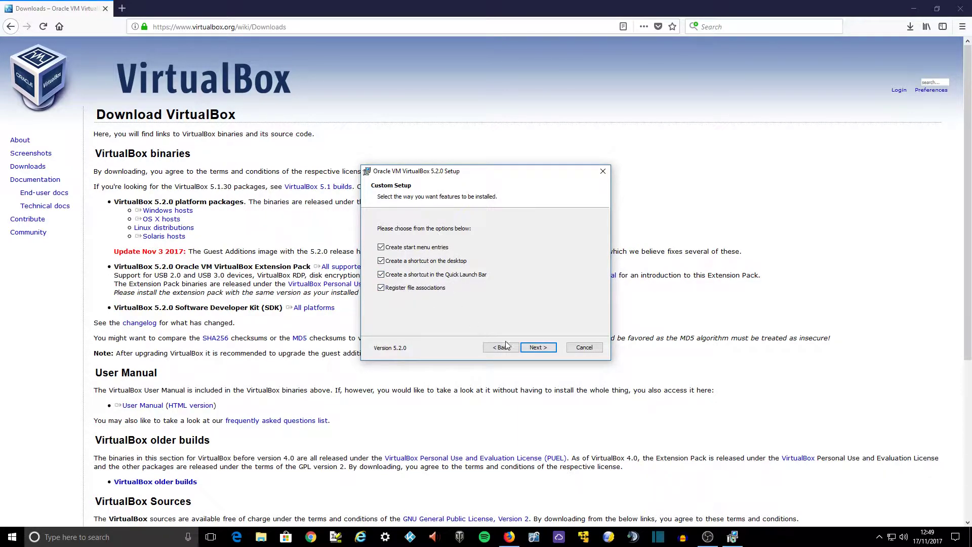
click(547, 355)
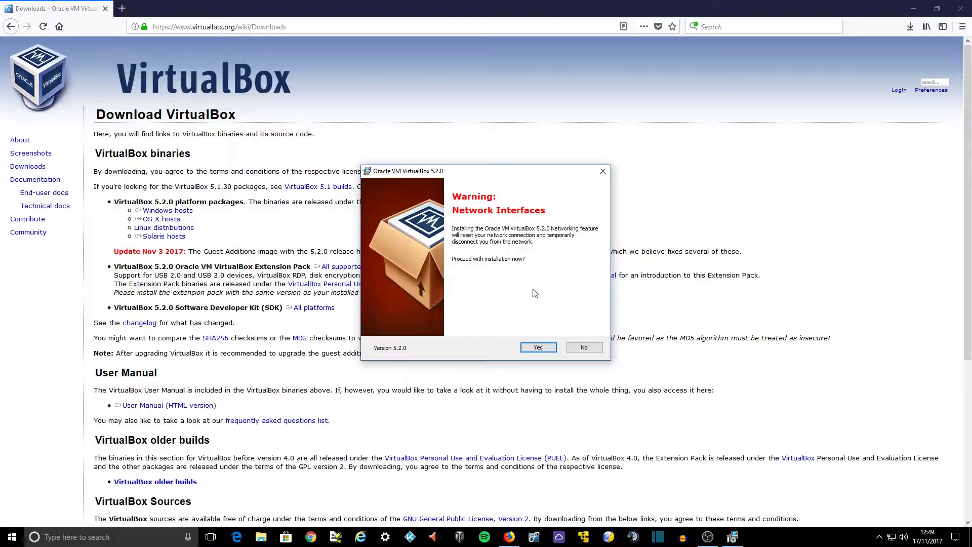
click(539, 352)
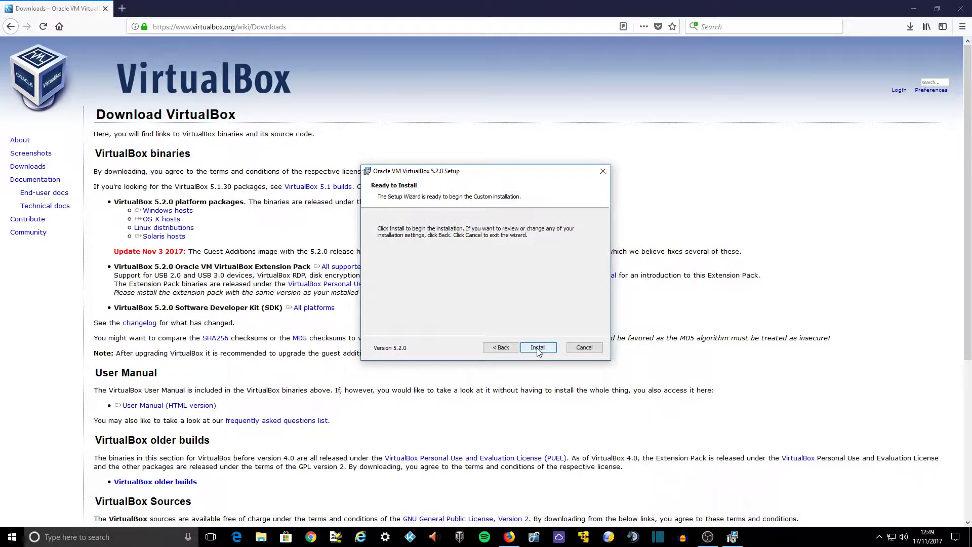
click(538, 349)
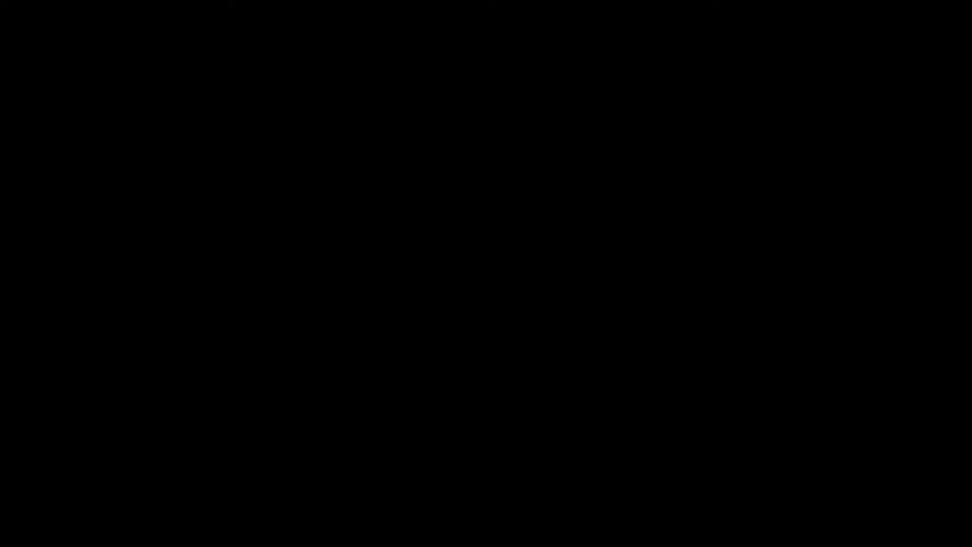
click(451, 333)
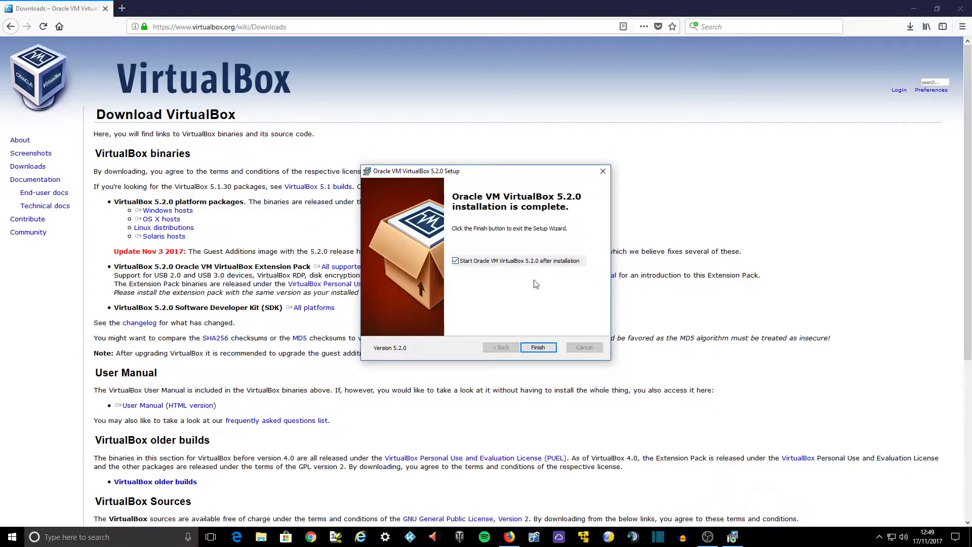
click(538, 347)
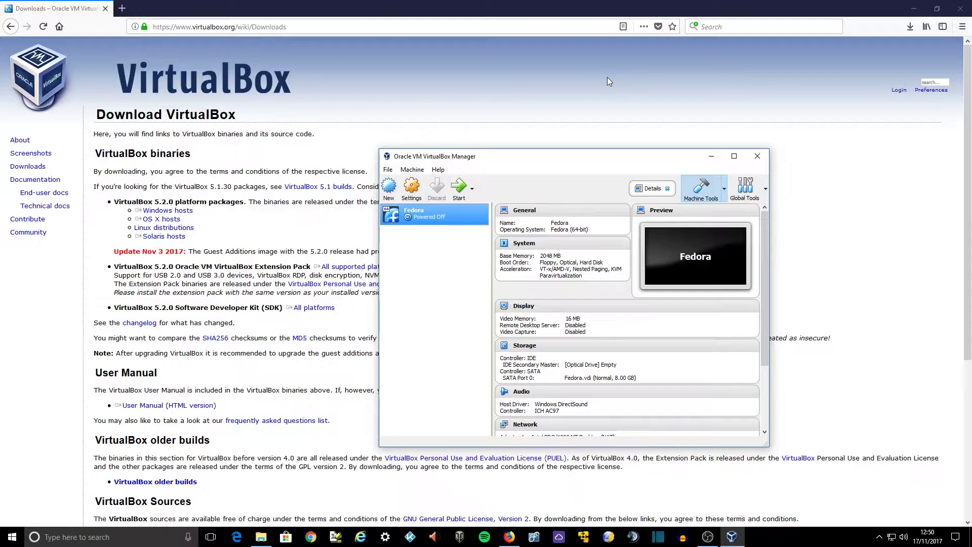
Start a new virtual machine named Ubuntu 17.10 with type Linux and version Ubuntu (64-bit).
click(390, 201)
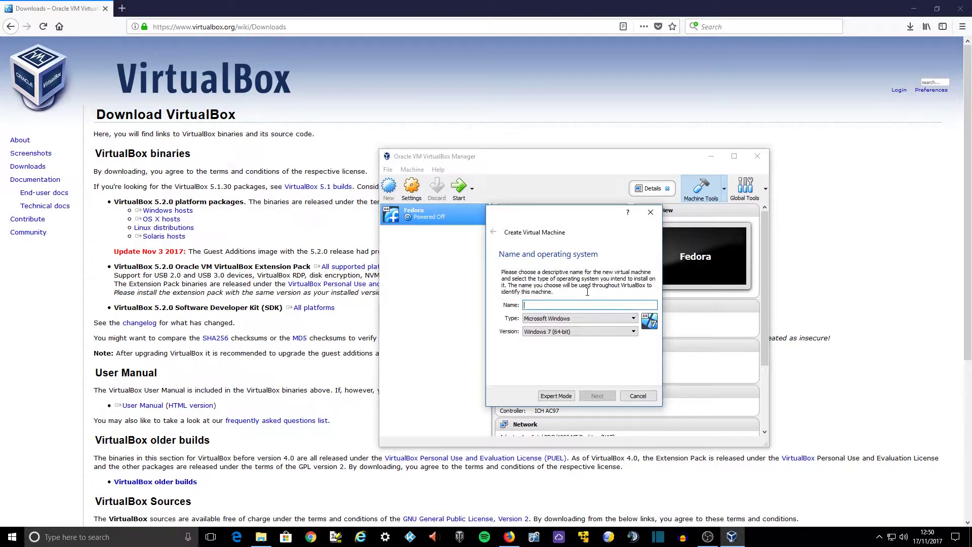
text(Ubunt)
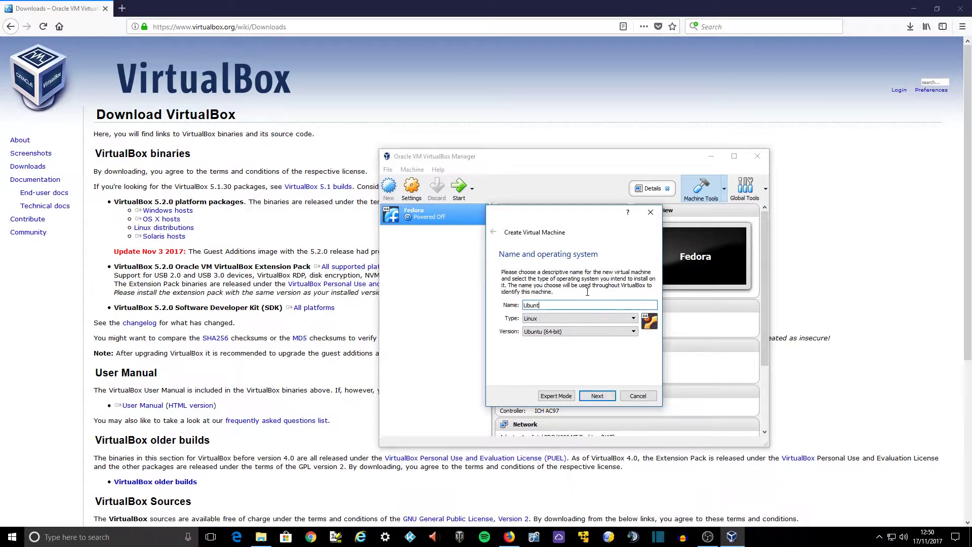
text(u 17.10)
click(545, 320)
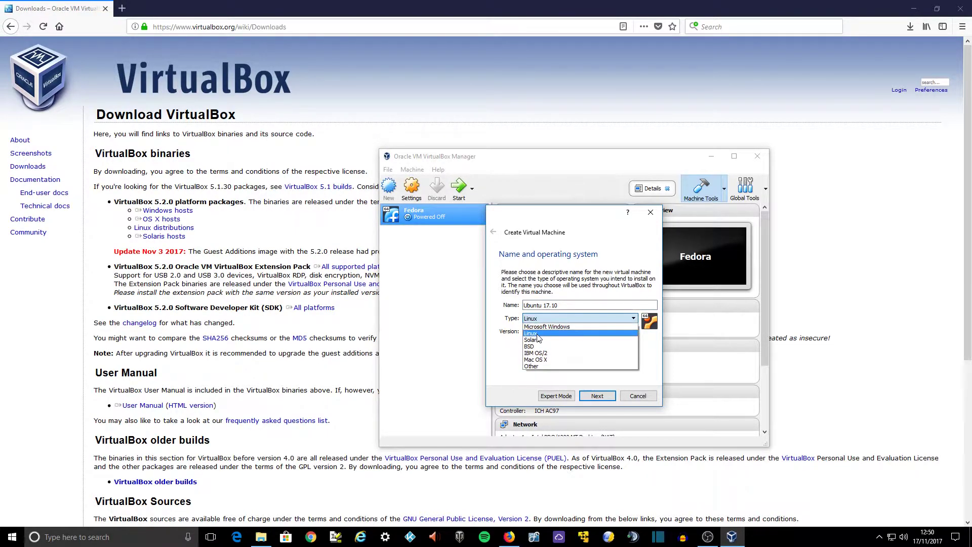
click(537, 334)
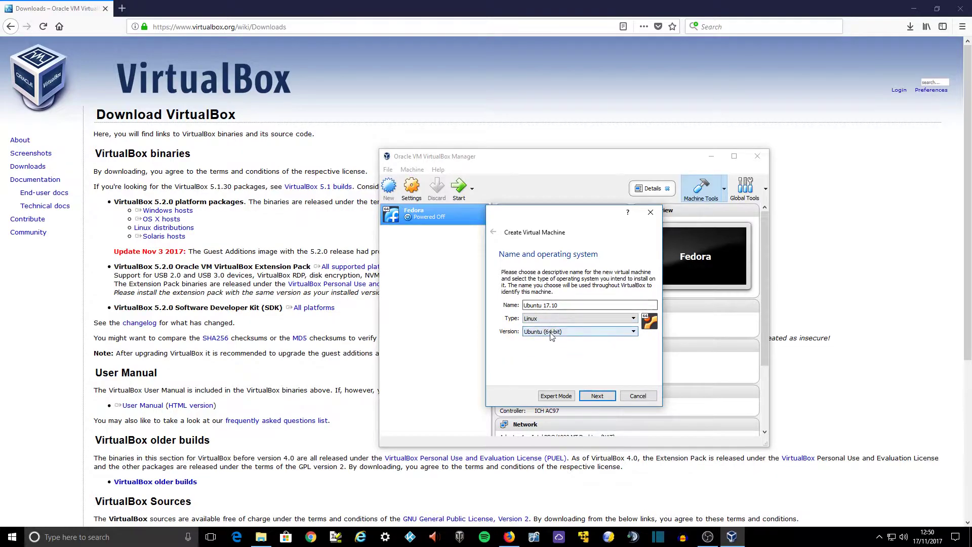
click(551, 332)
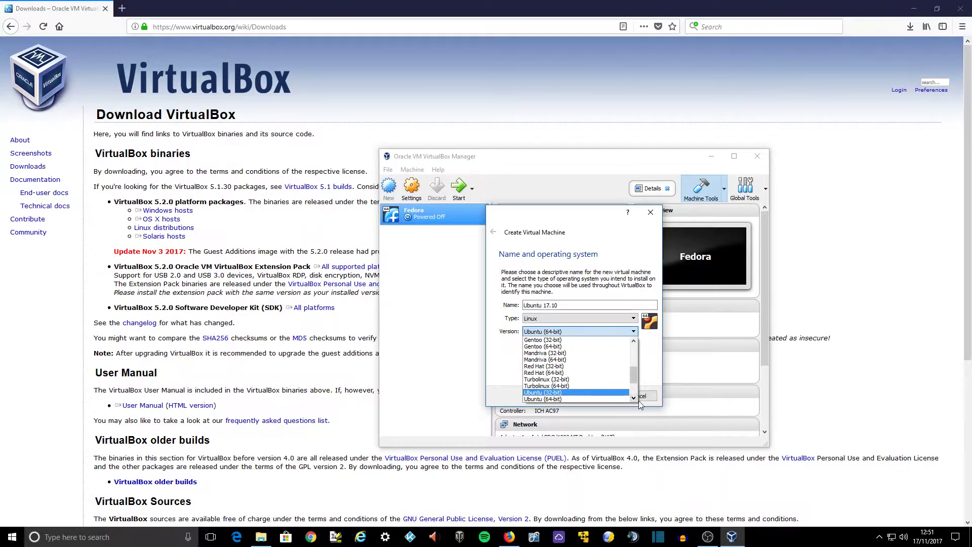
scroll(636, 397, down, 2)
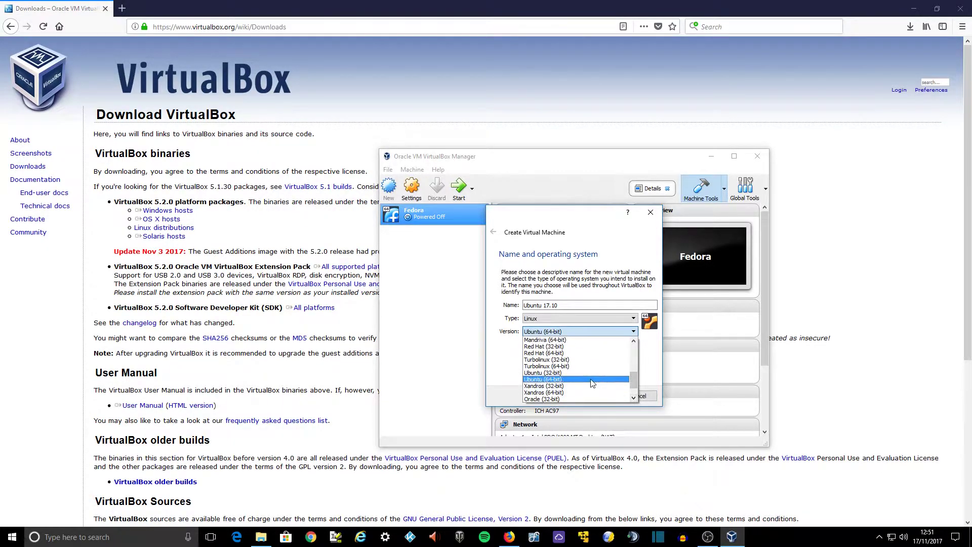
click(592, 383)
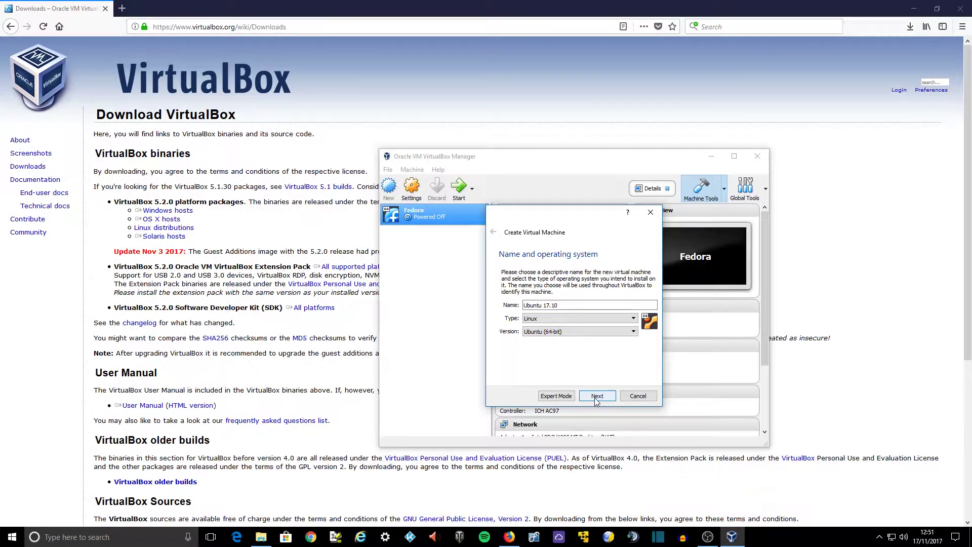
click(596, 397)
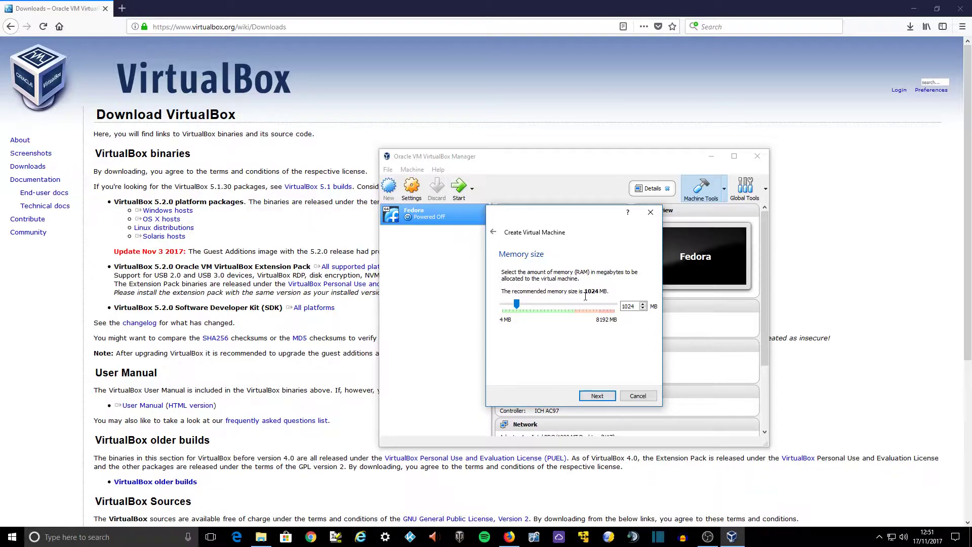
Allocate 2048 MB of memory and create a dynamically allocated 10.00 GB VDI hard disk named Ubuntu 17.10.
drag(516, 305, 529, 310)
click(598, 396)
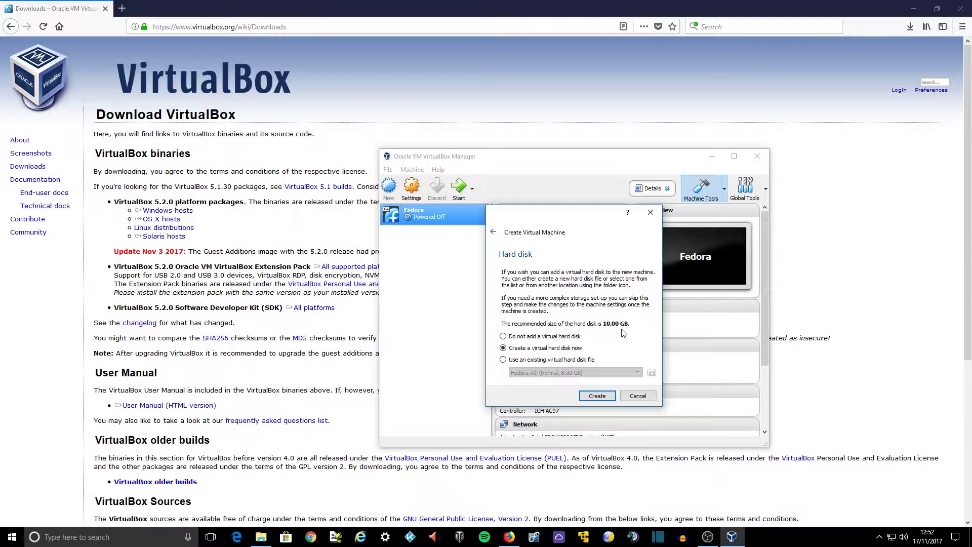
click(597, 395)
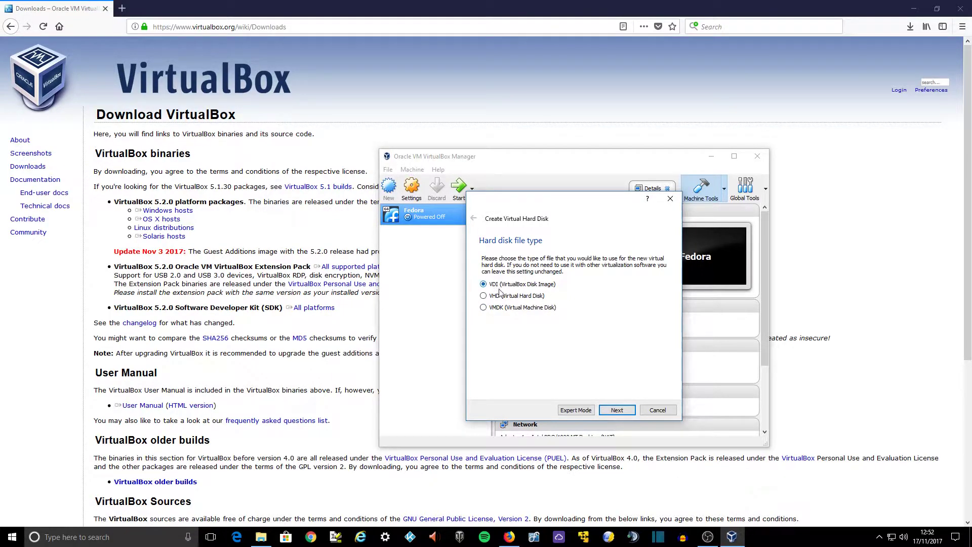
click(626, 412)
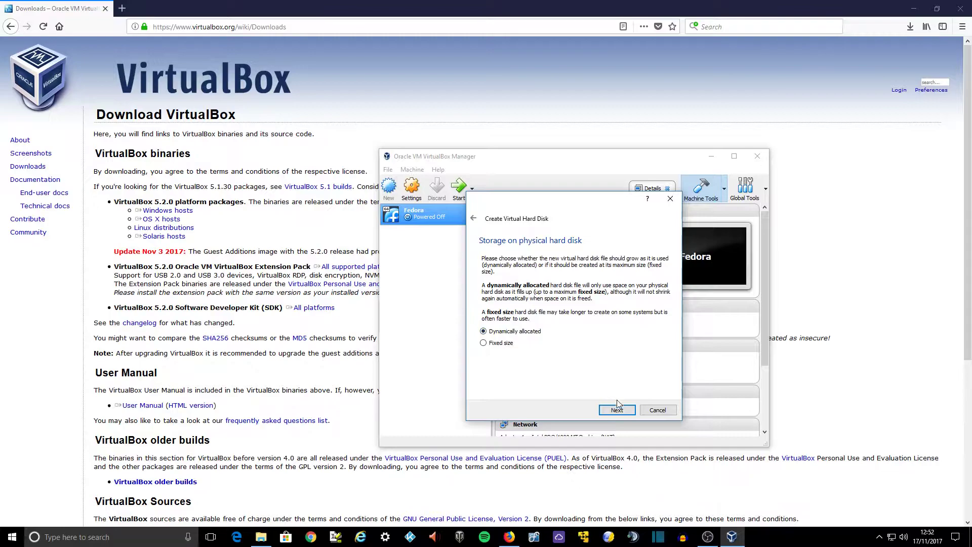
click(625, 414)
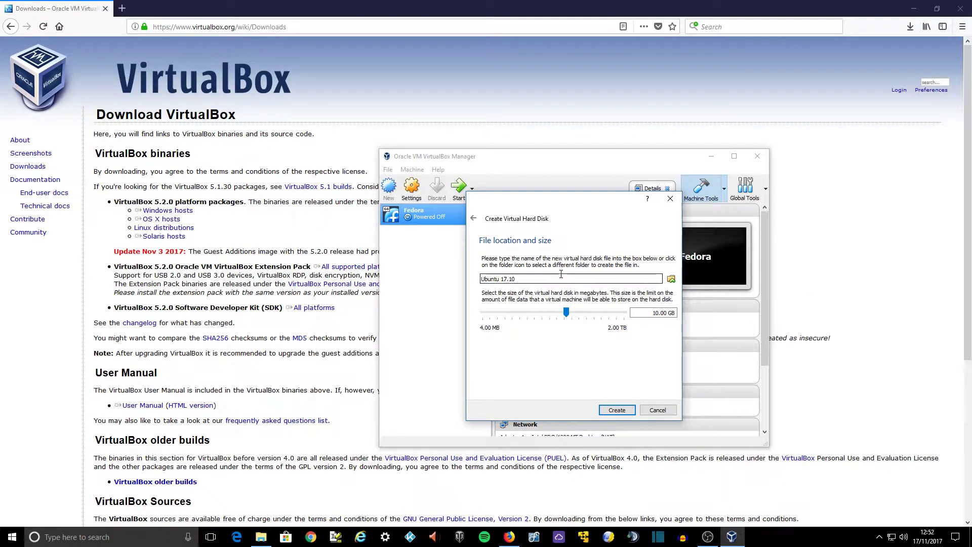
click(622, 410)
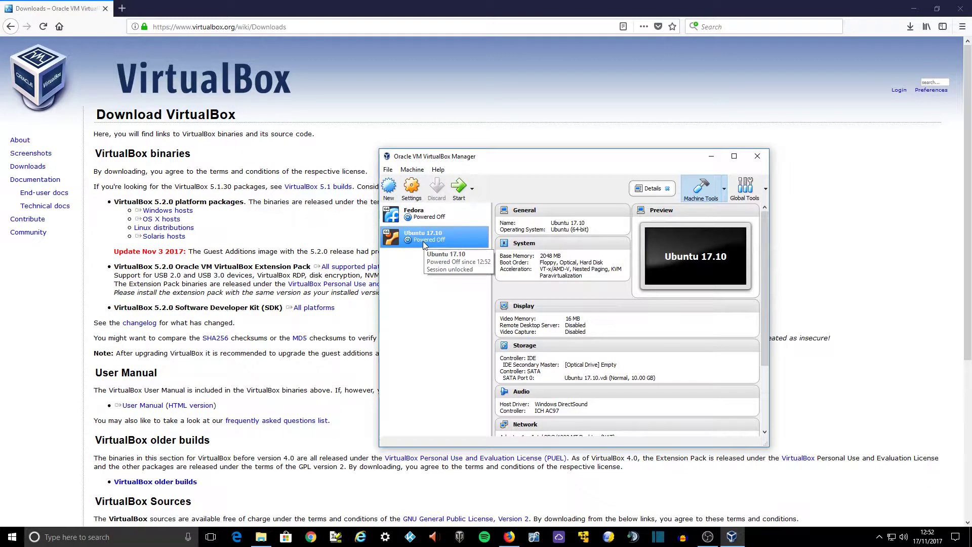
Load the ubuntu-17.10-desktop-amd64 image from C:\Linux into the Ubuntu 17.10 machine's empty IDE optical drive and save the settings.
click(418, 197)
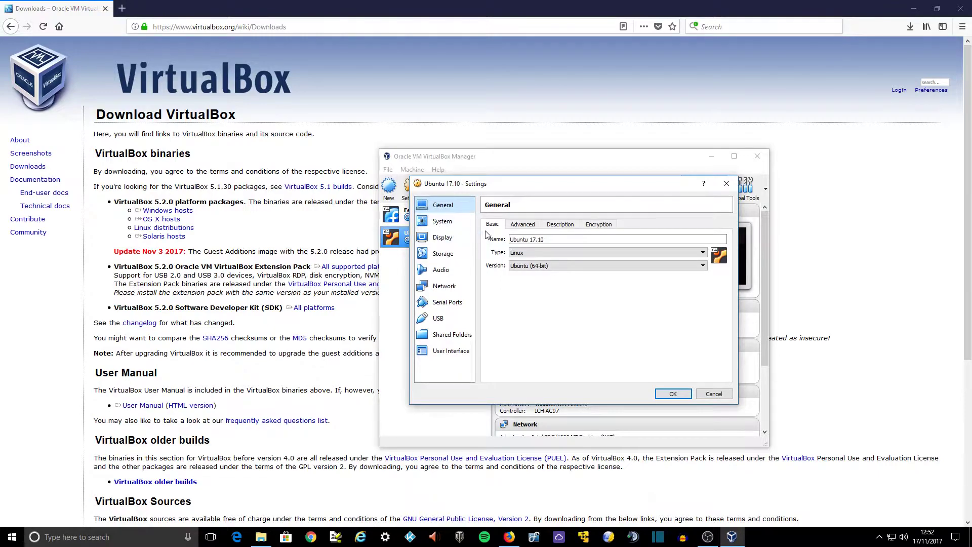
click(448, 254)
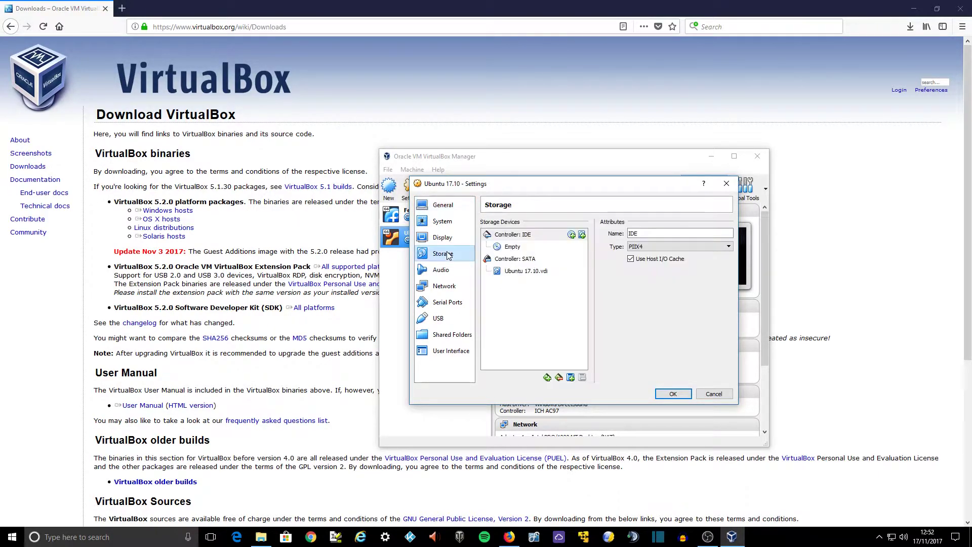
click(521, 247)
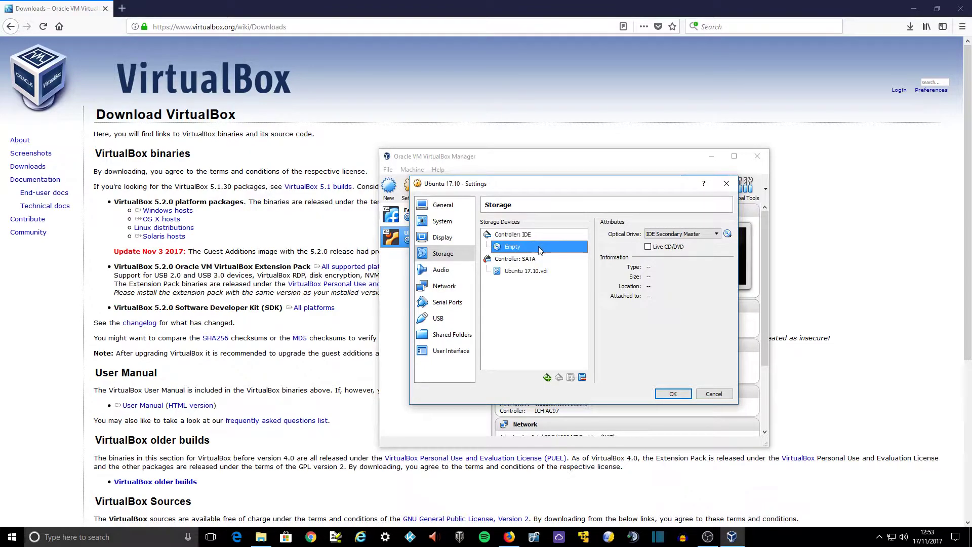
click(727, 236)
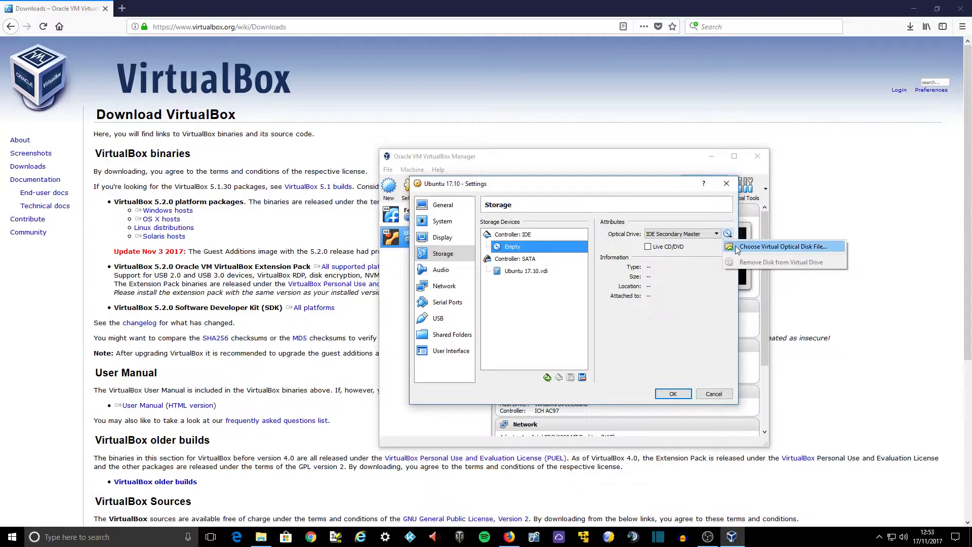
click(735, 246)
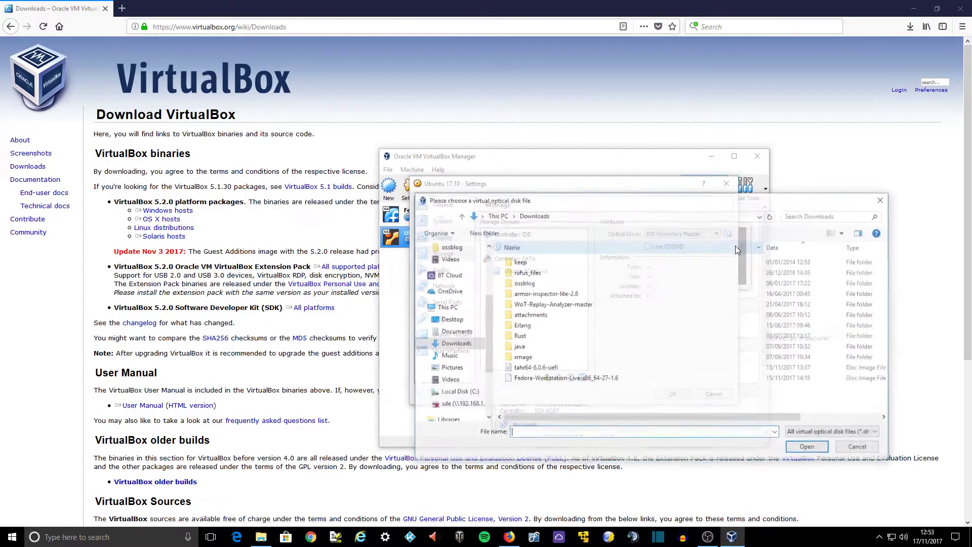
click(461, 394)
scroll(514, 391, down, 4)
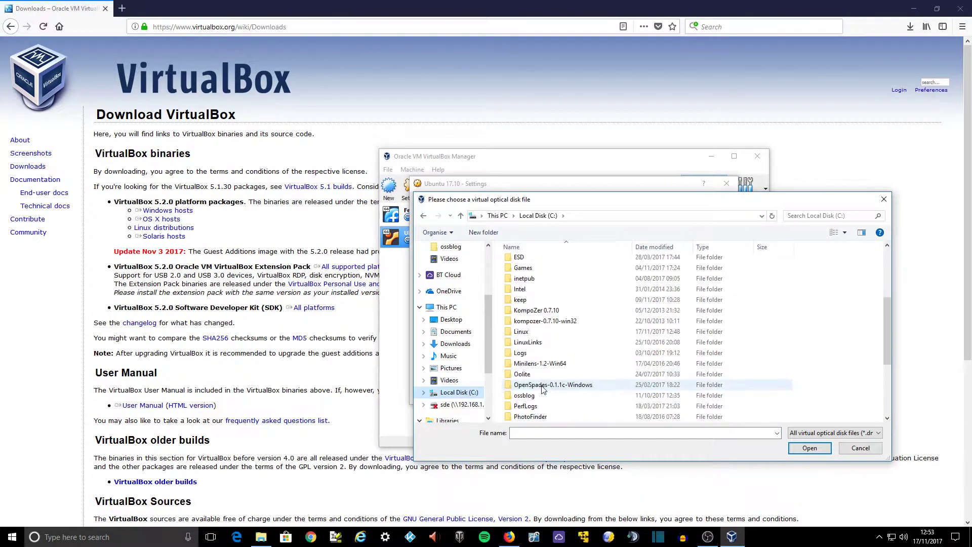
double_click(556, 335)
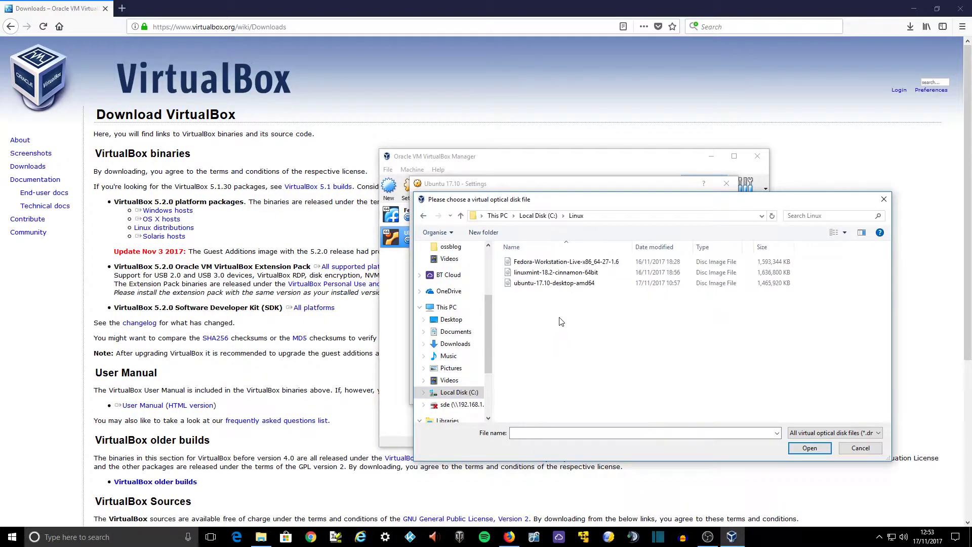
click(557, 284)
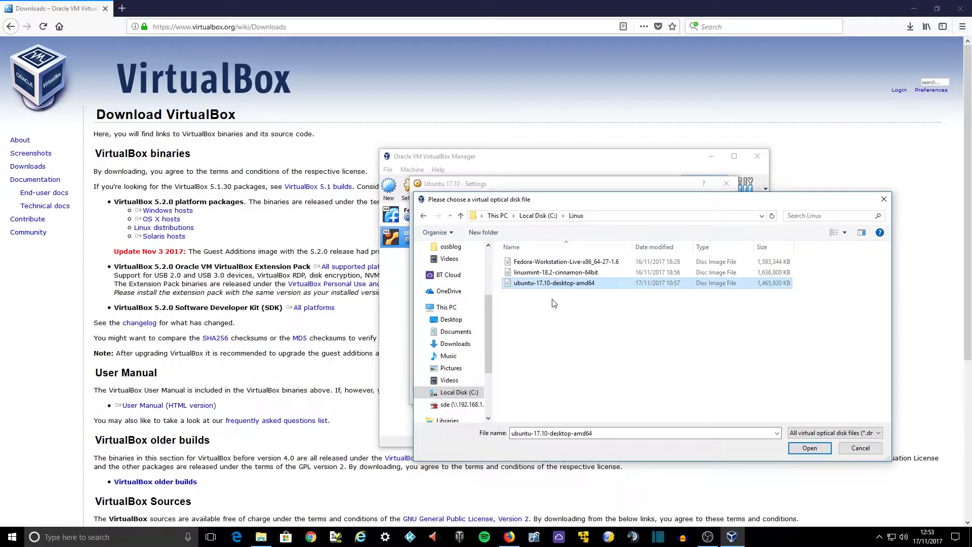
click(809, 449)
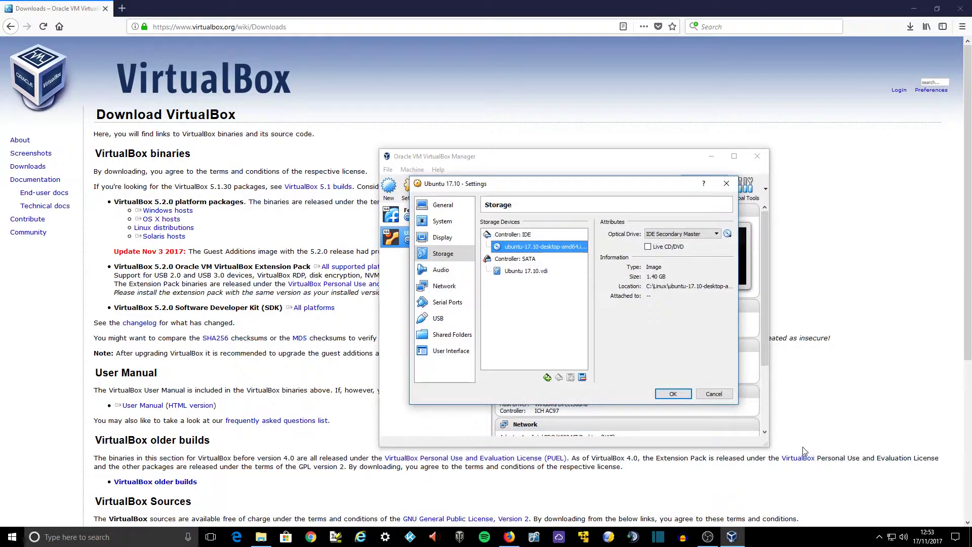
click(671, 393)
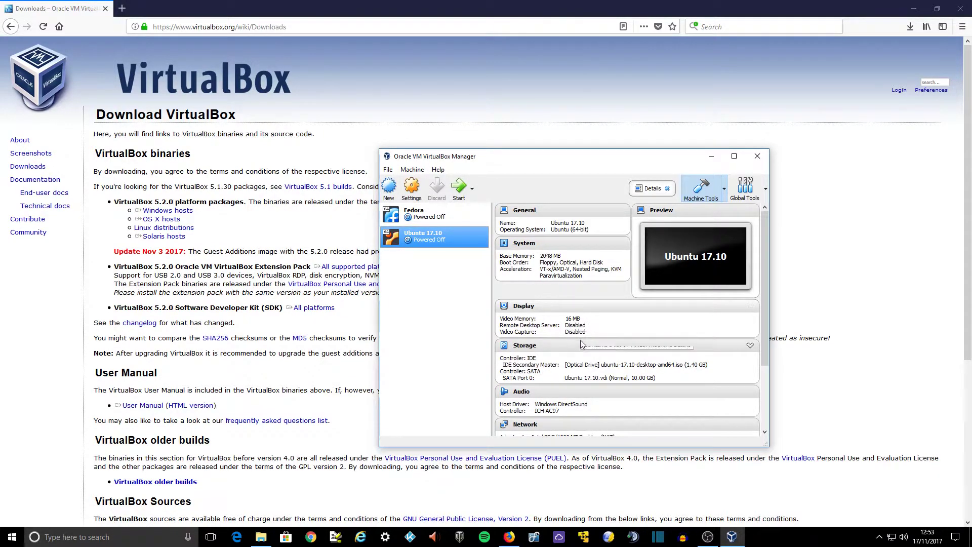
Set the Ubuntu 17.10 machine's video memory to 128 MB and enable 3D acceleration.
click(418, 198)
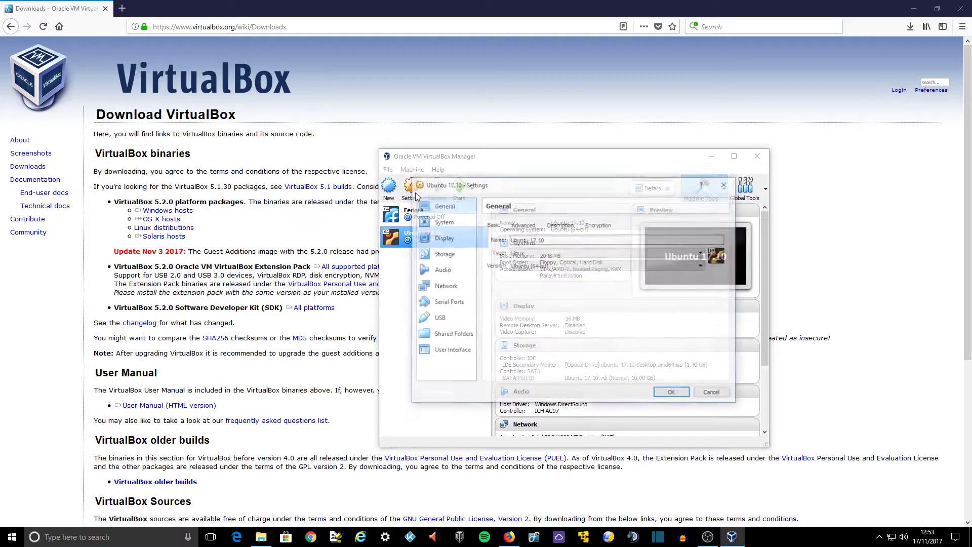
click(441, 238)
drag(548, 239, 716, 248)
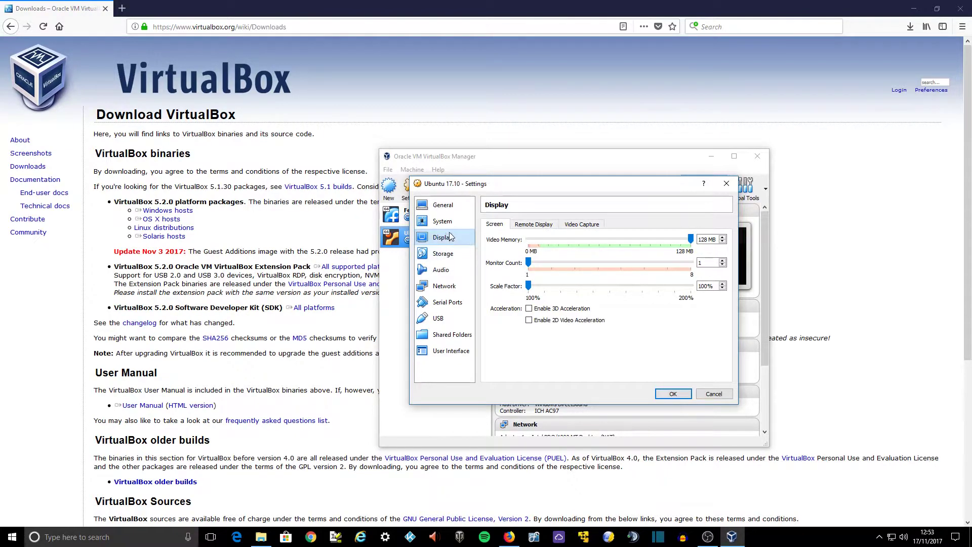
click(532, 310)
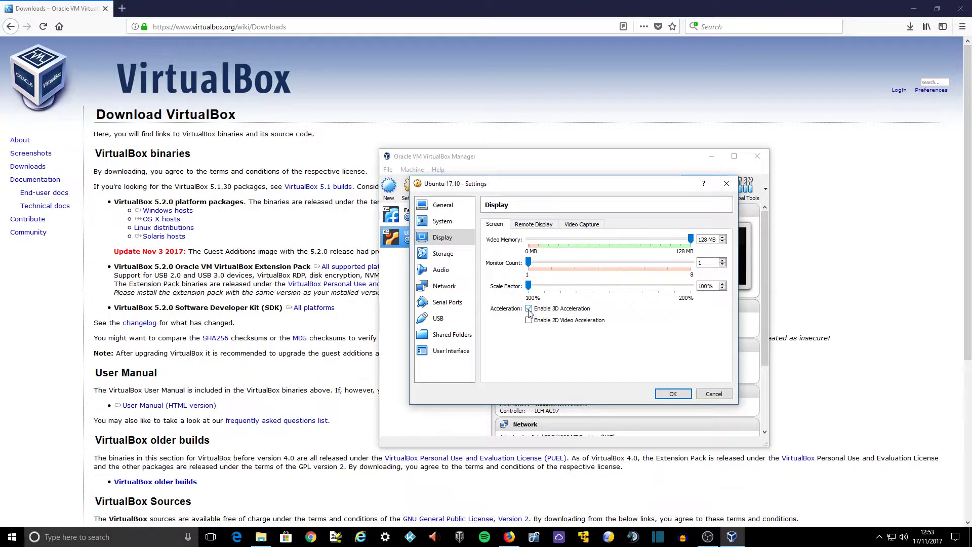
Assign 4 processors to the Ubuntu 17.10 machine in its system settings.
click(452, 224)
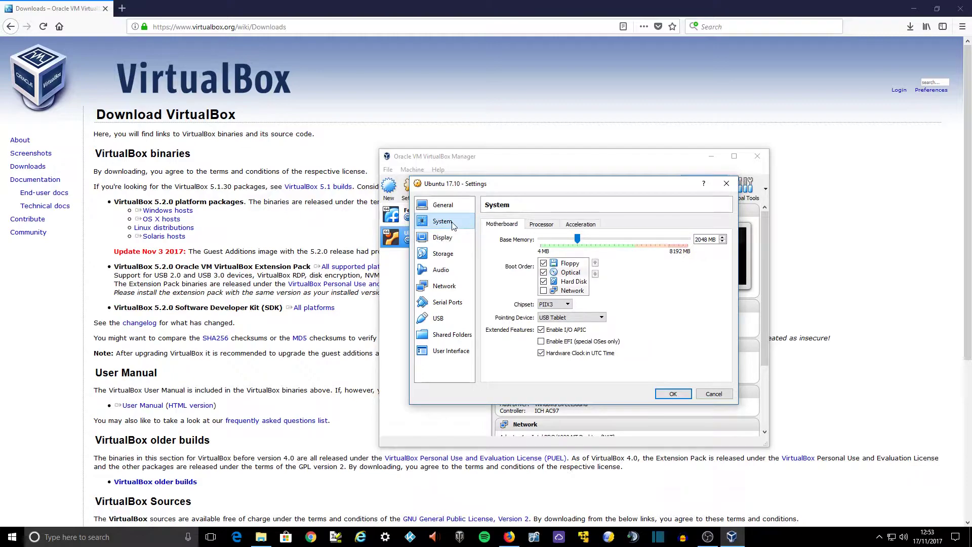
click(546, 229)
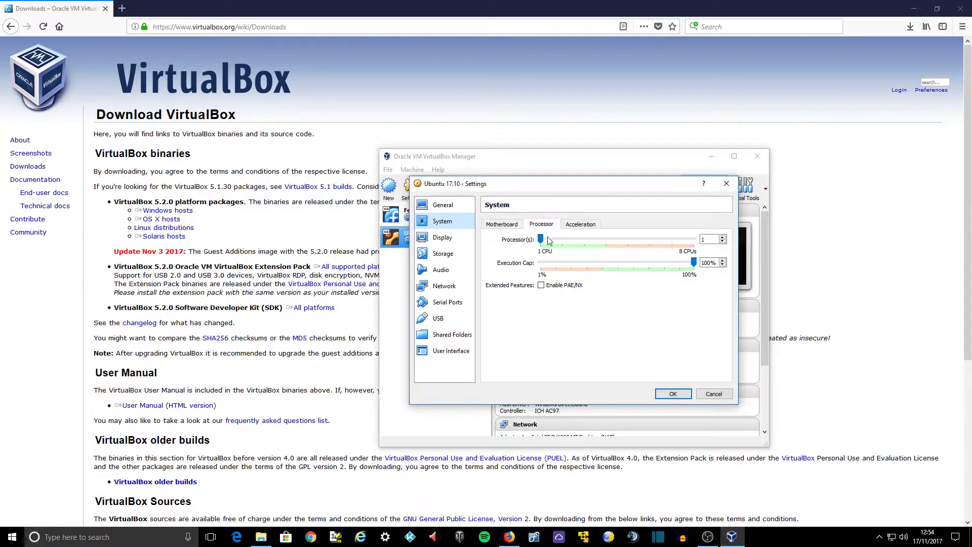
mouse_move(584, 267)
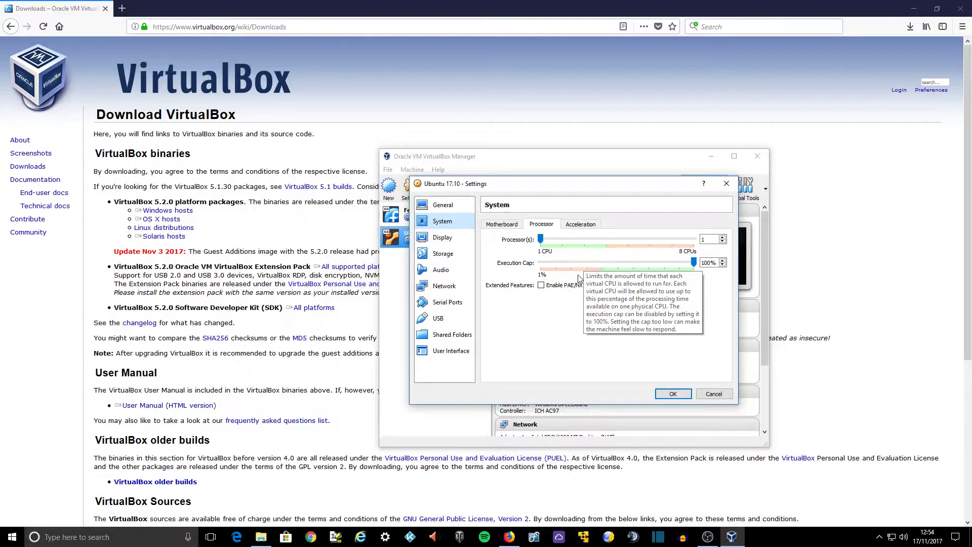
click(542, 244)
drag(543, 244, 614, 248)
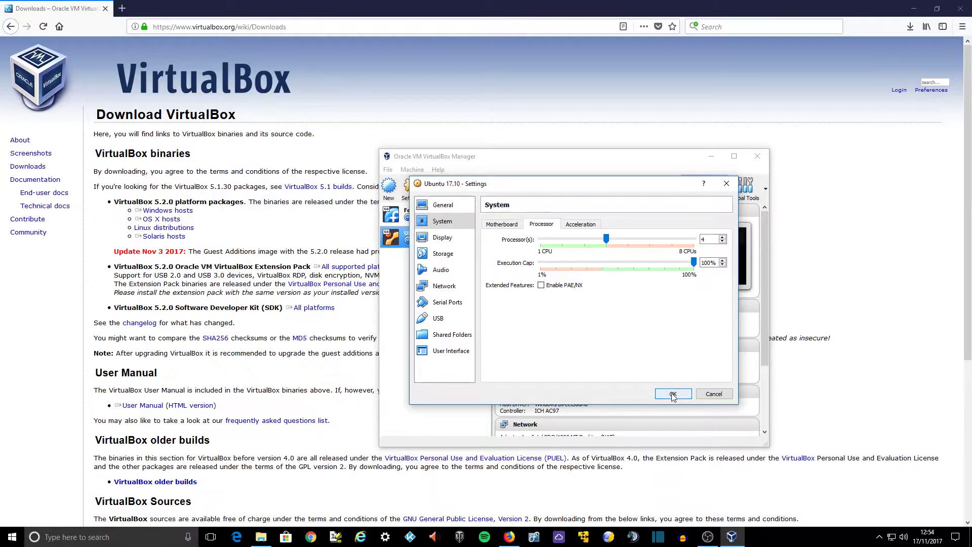
Review the machine's storage, audio, network, serial port, USB, system and general settings, and save the configuration.
click(445, 253)
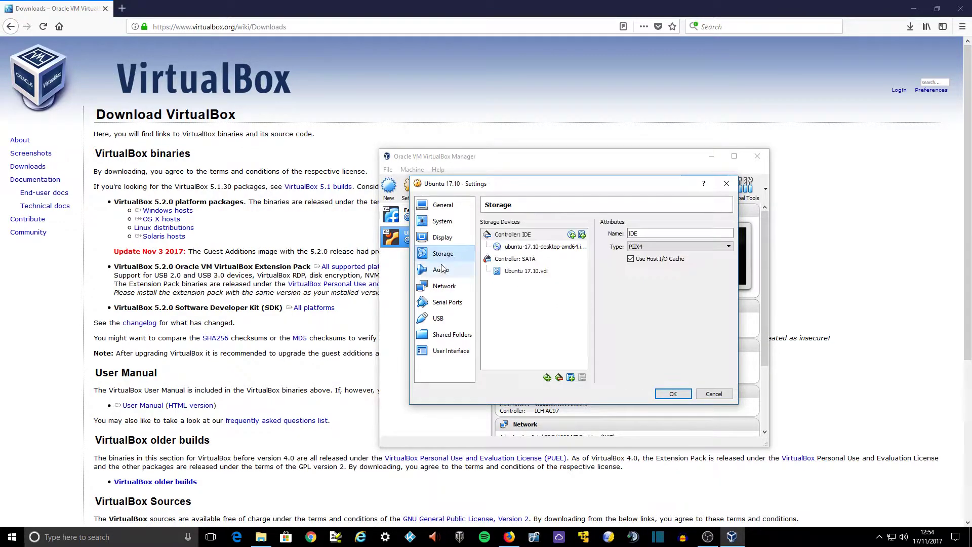
click(441, 269)
click(457, 287)
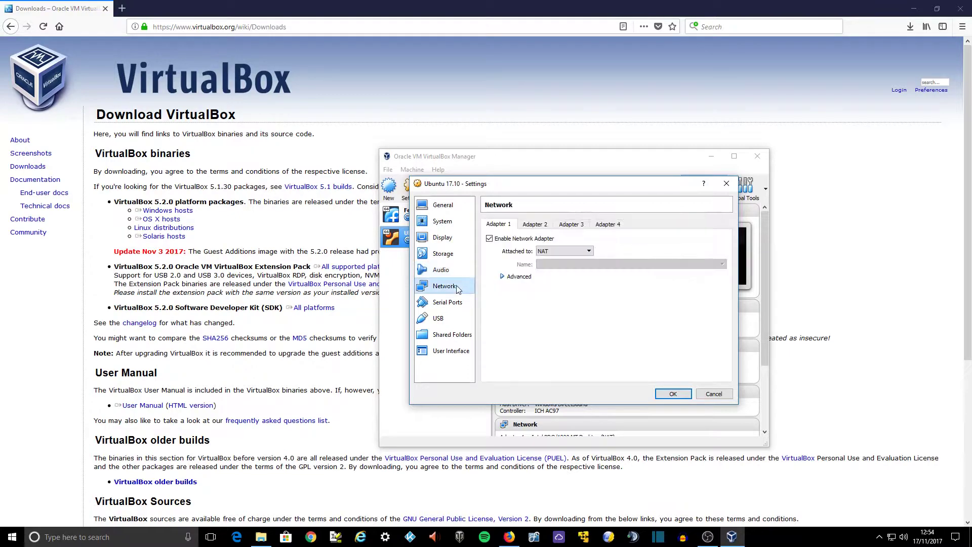
click(458, 303)
click(455, 319)
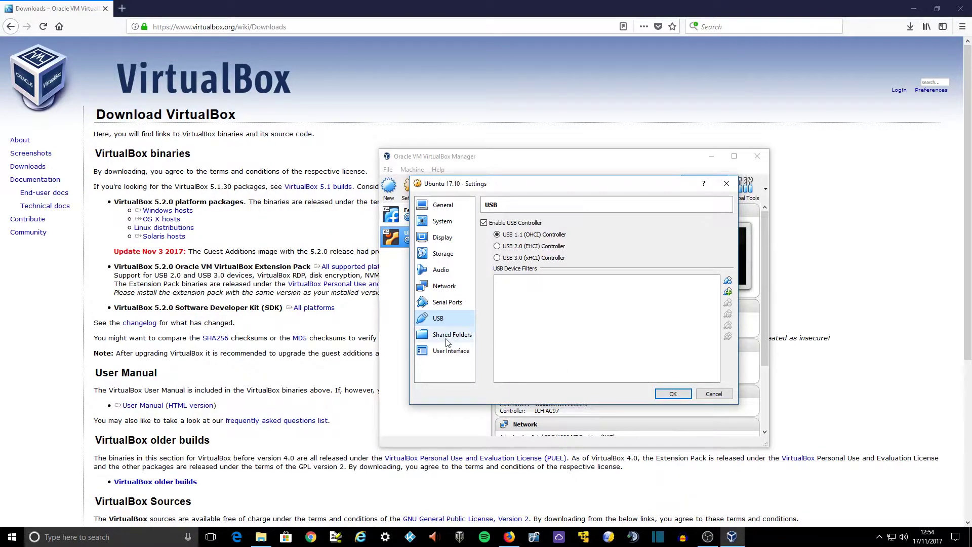
click(443, 225)
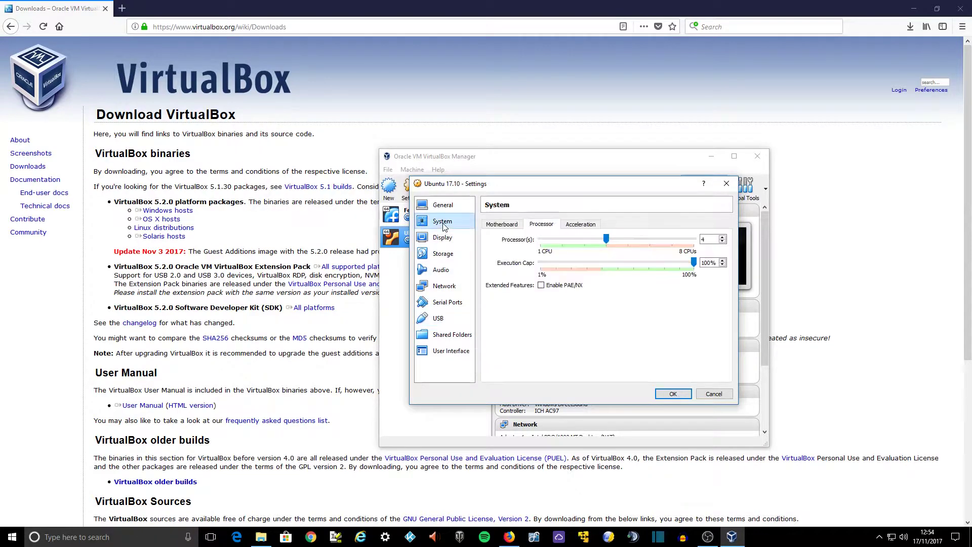
click(444, 207)
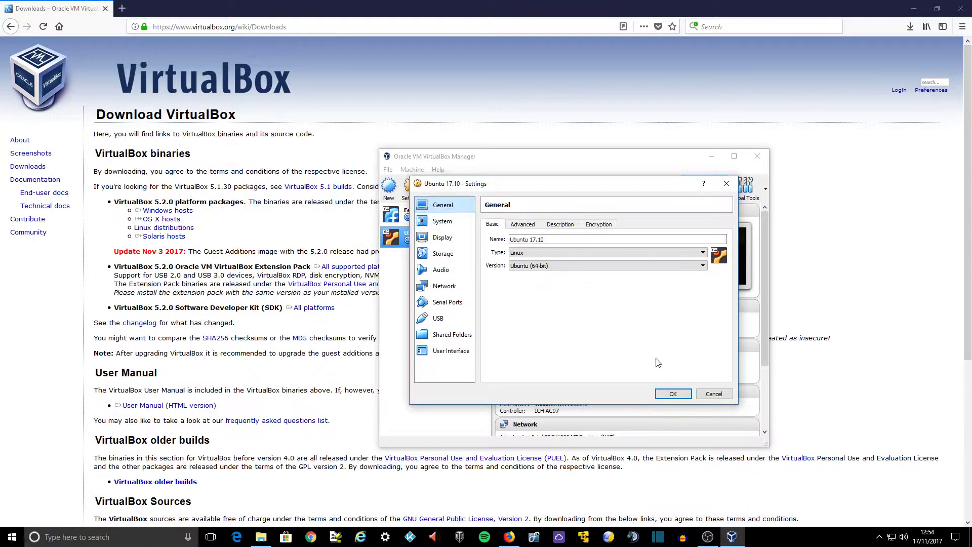
click(673, 393)
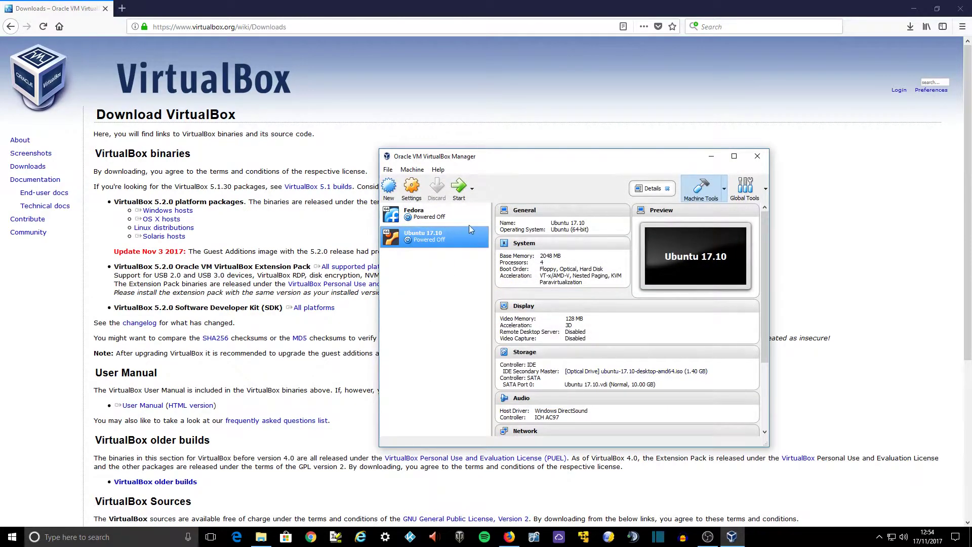
Start the Ubuntu 17.10 machine, reposition its window and begin the Ubuntu installation in English.
click(462, 190)
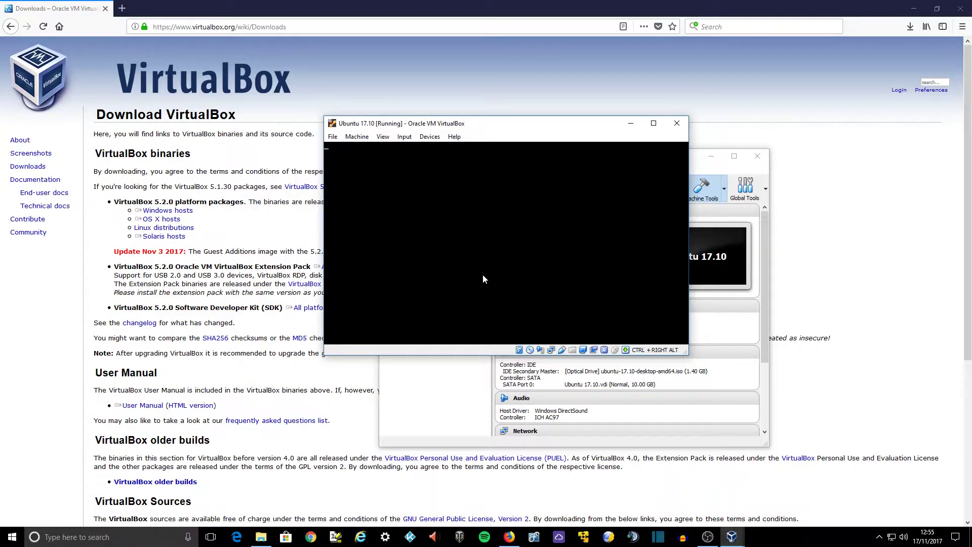
drag(538, 125, 424, 167)
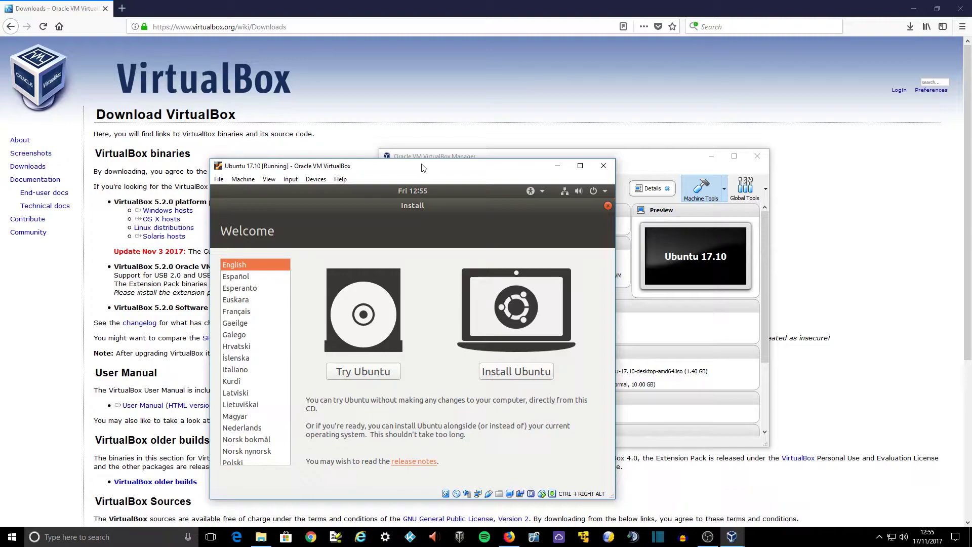
drag(424, 168, 399, 109)
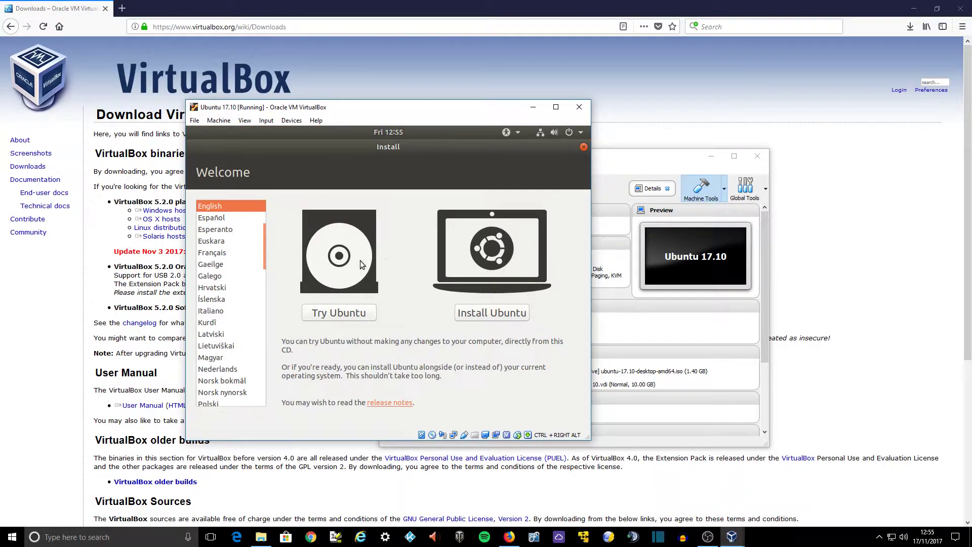
click(490, 313)
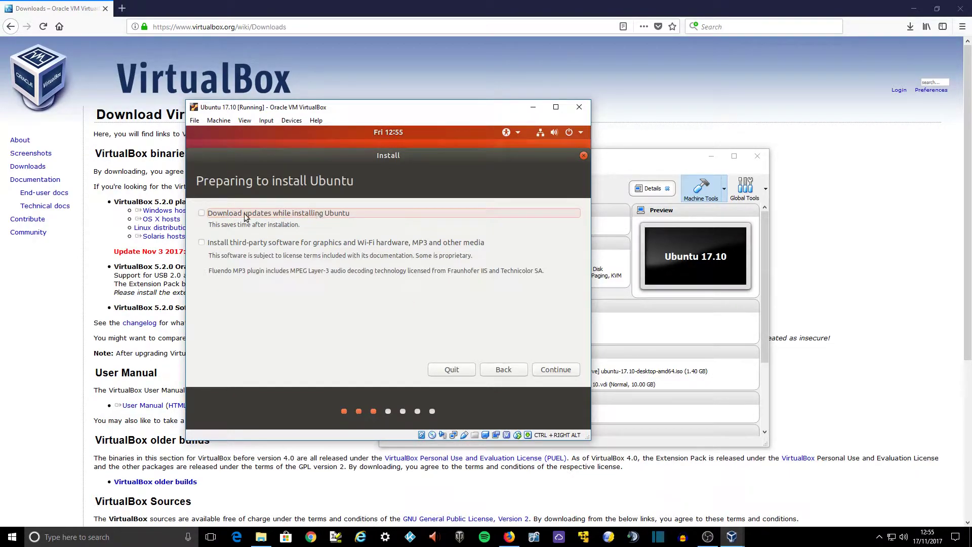
Enable downloading updates during installation and installing third-party software, and continue to the installation type.
click(202, 214)
click(203, 243)
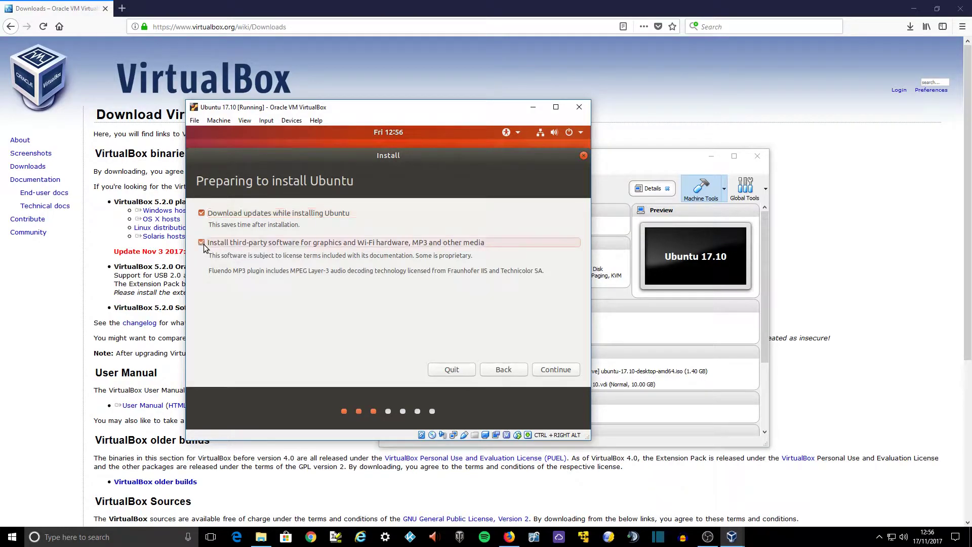
click(554, 370)
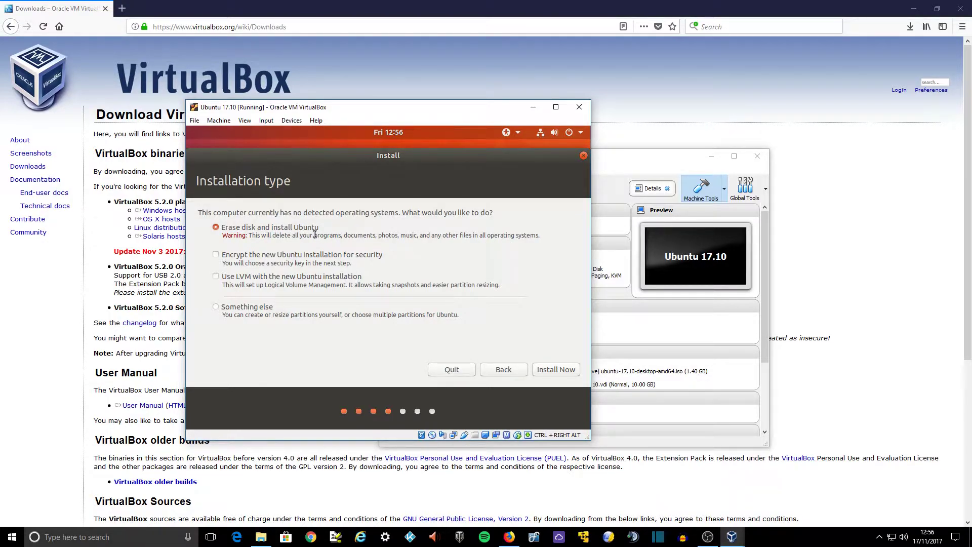
Install with the option to erase the disk, approve writing the changes, and accept London as the location.
click(550, 370)
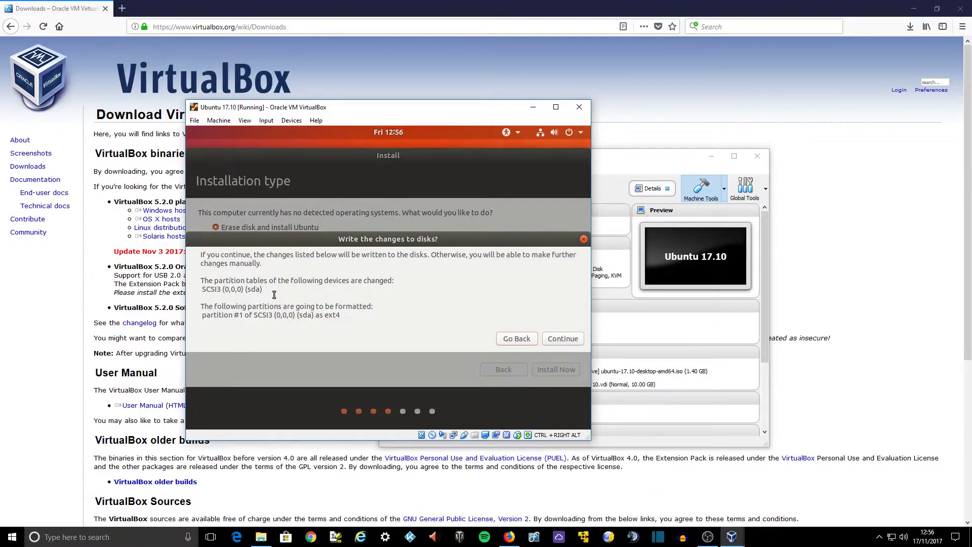
click(557, 341)
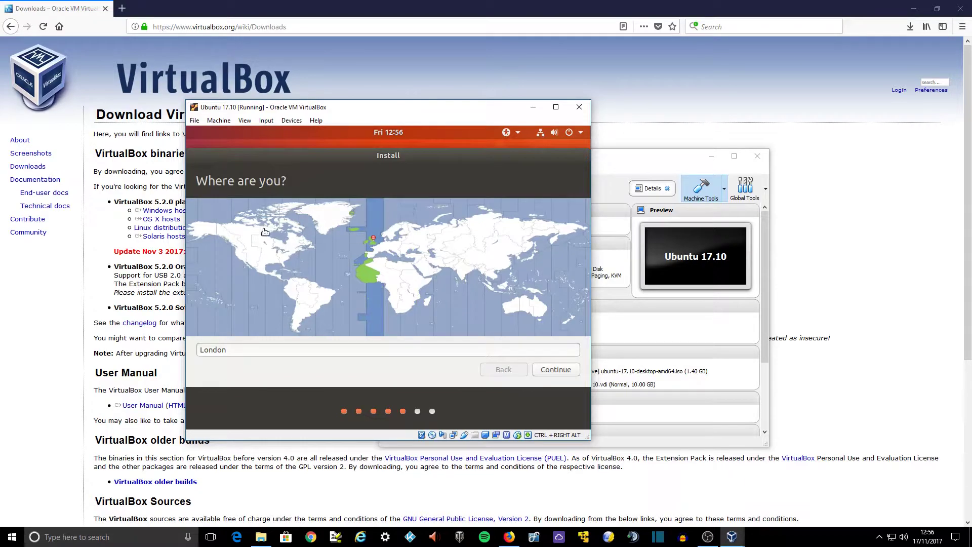
click(555, 371)
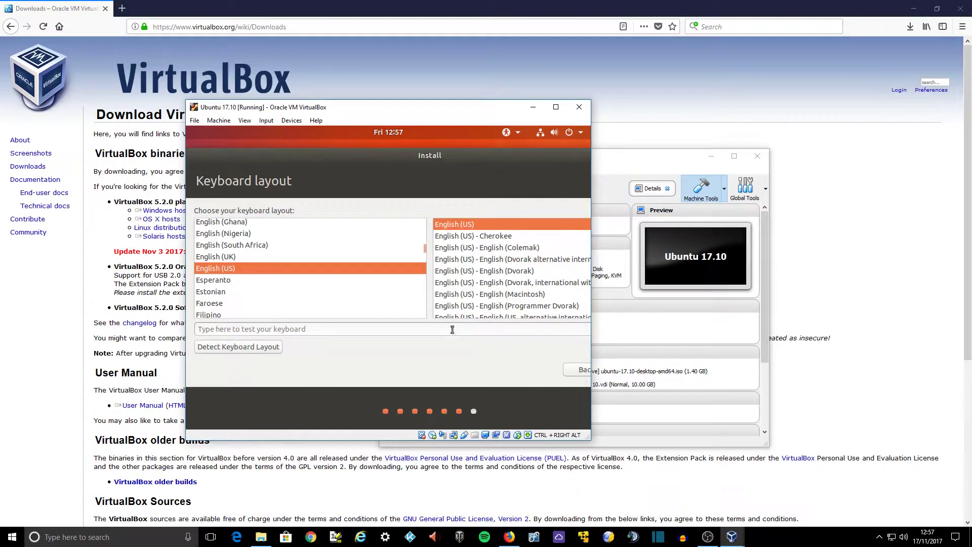
Choose the English (UK) keyboard layout, widening the machine window to reach the full installer, and continue.
click(216, 258)
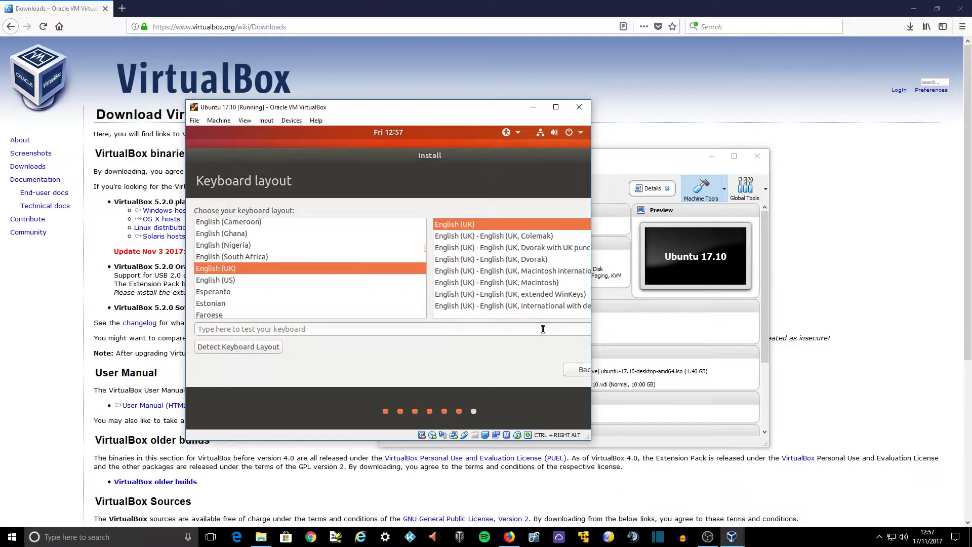
drag(591, 439, 721, 447)
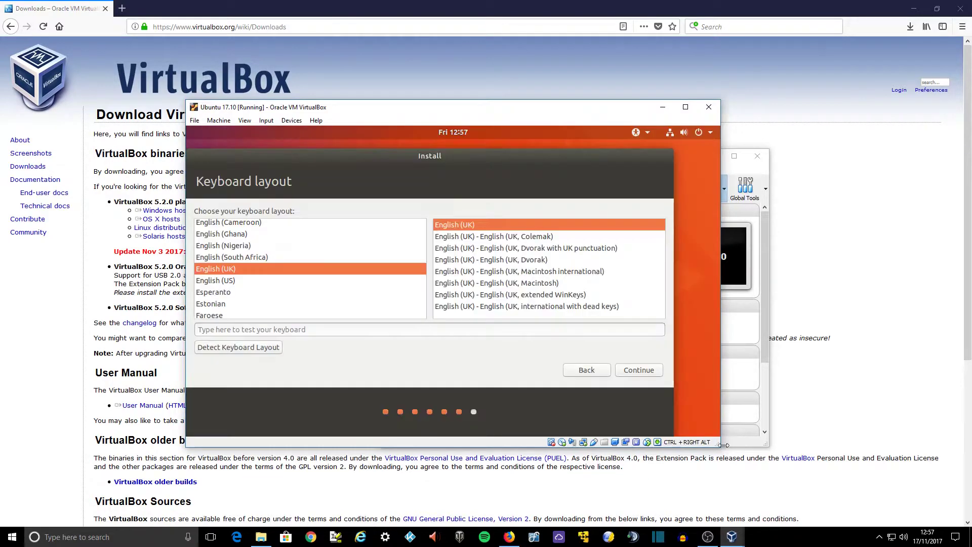
click(637, 372)
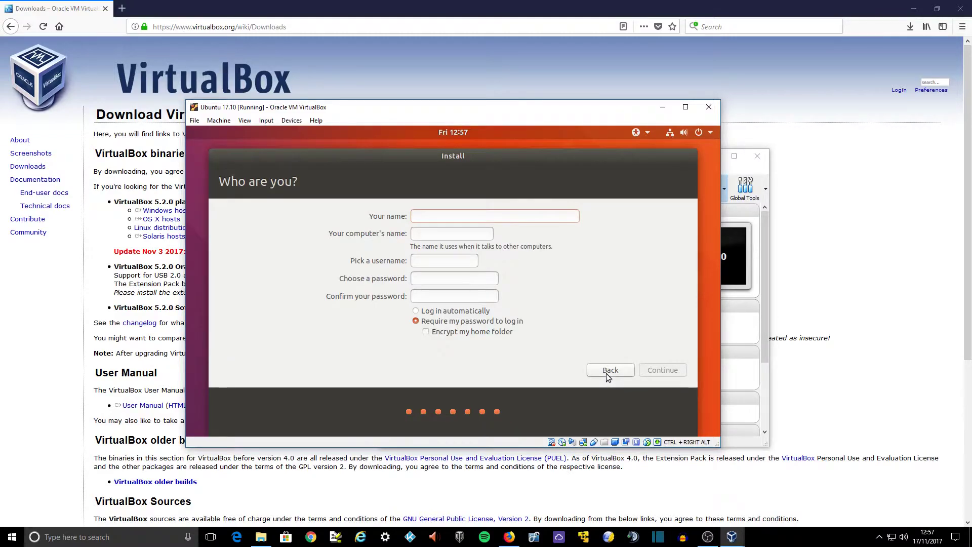
Fill in the user's name, enter and confirm the account password, choose automatic login, and proceed with the installation.
text(sde)
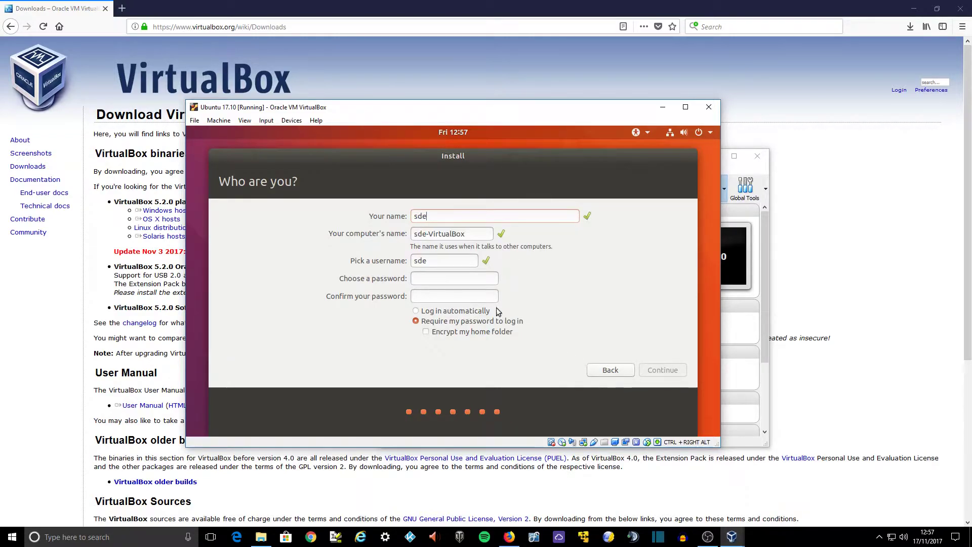
click(450, 279)
text(***********)
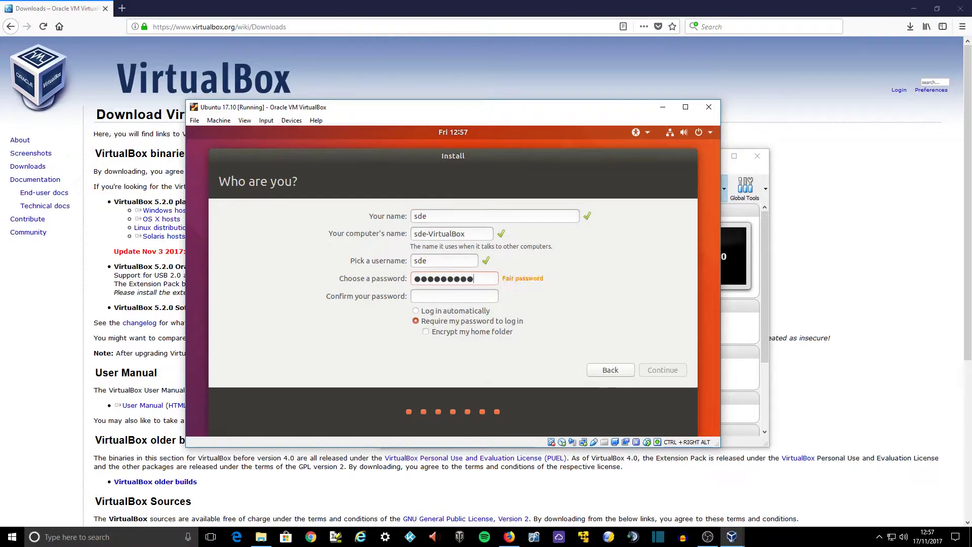
click(460, 301)
drag(490, 278, 352, 256)
text(*****)
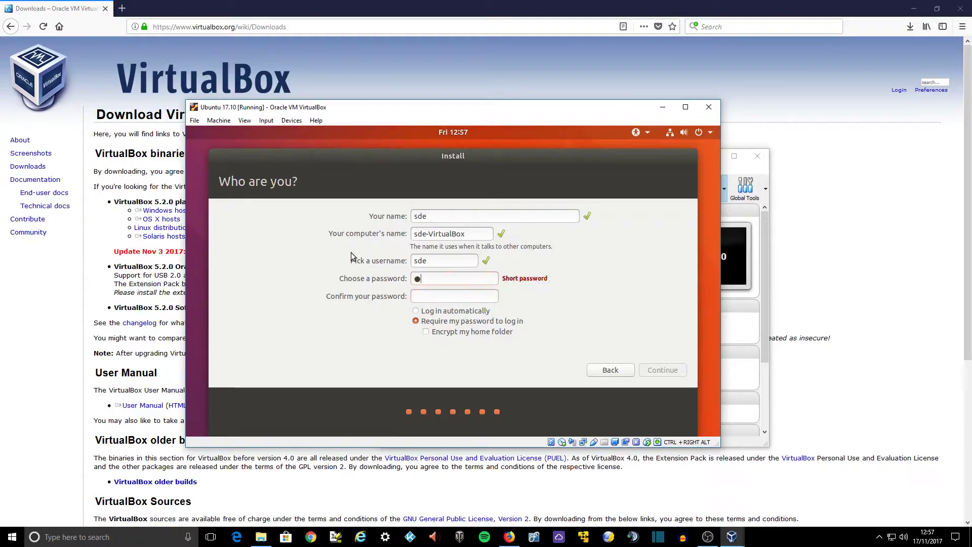
text(******)
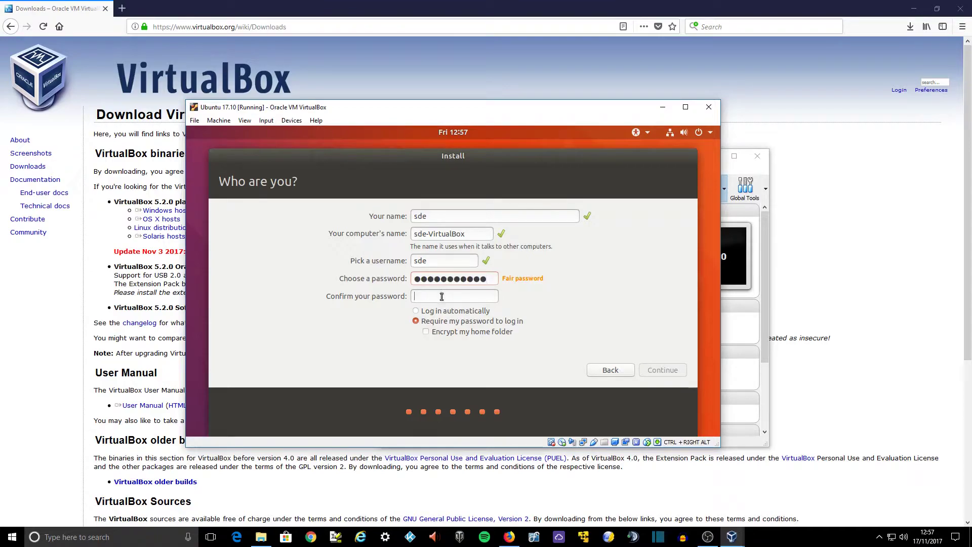
text(***********)
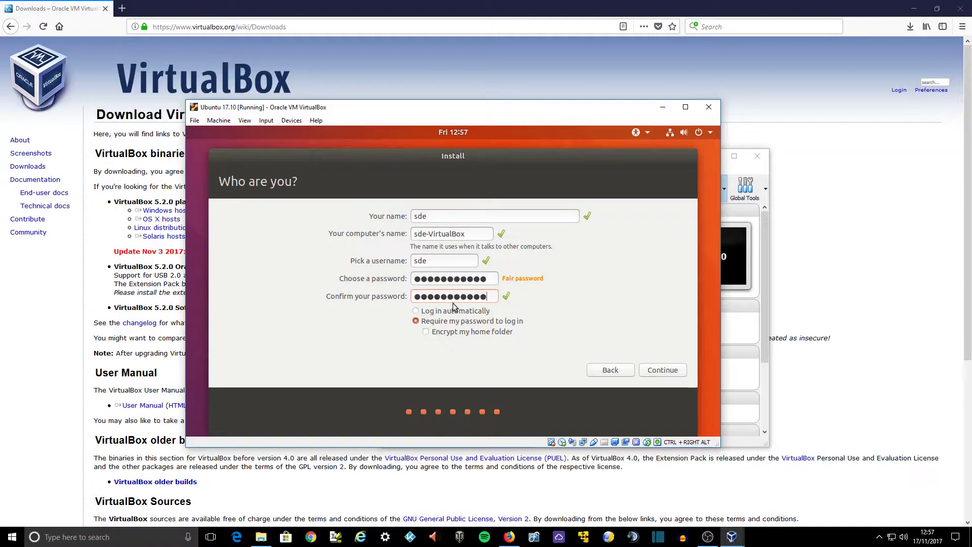
click(452, 312)
click(658, 370)
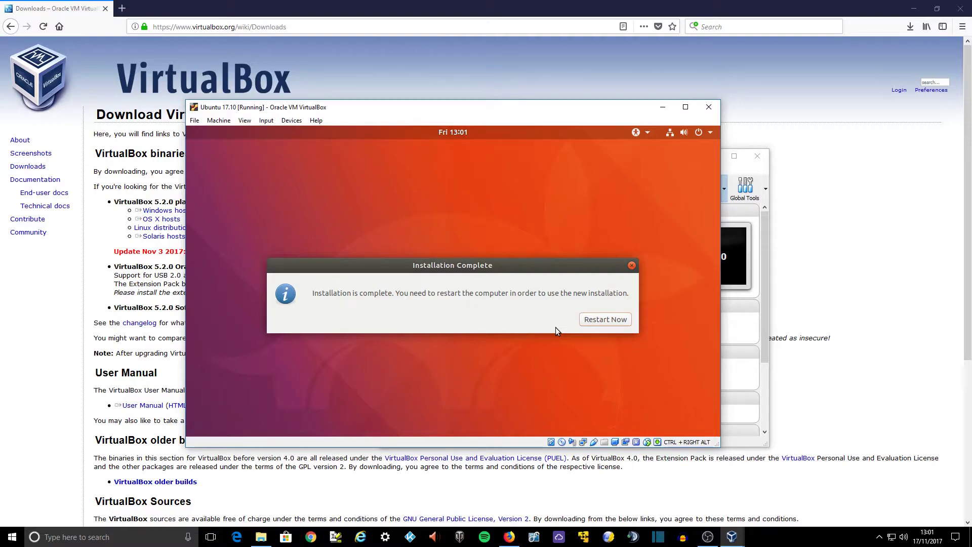
Restart the machine into the installed Ubuntu, passing the installation-medium prompt, and switch it to full-screen mode.
click(594, 318)
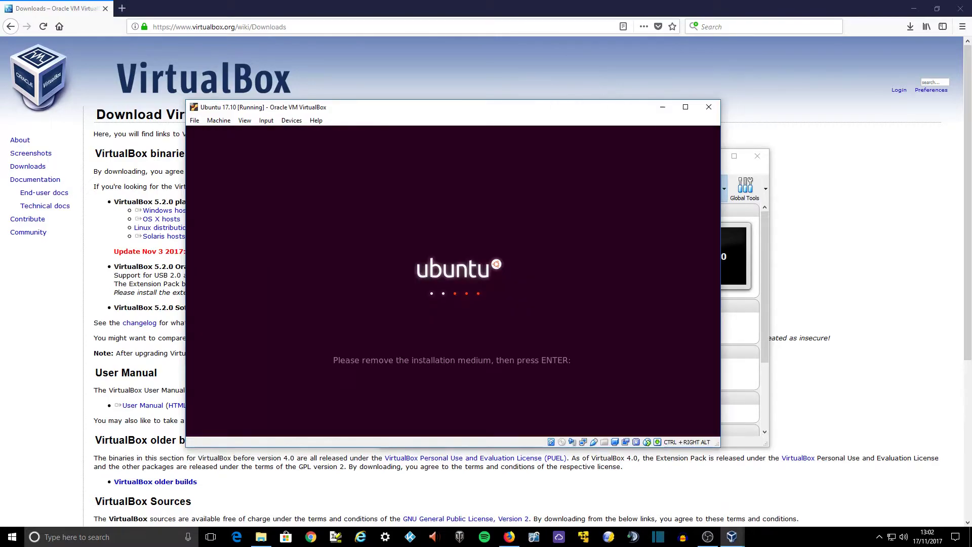
key(Return)
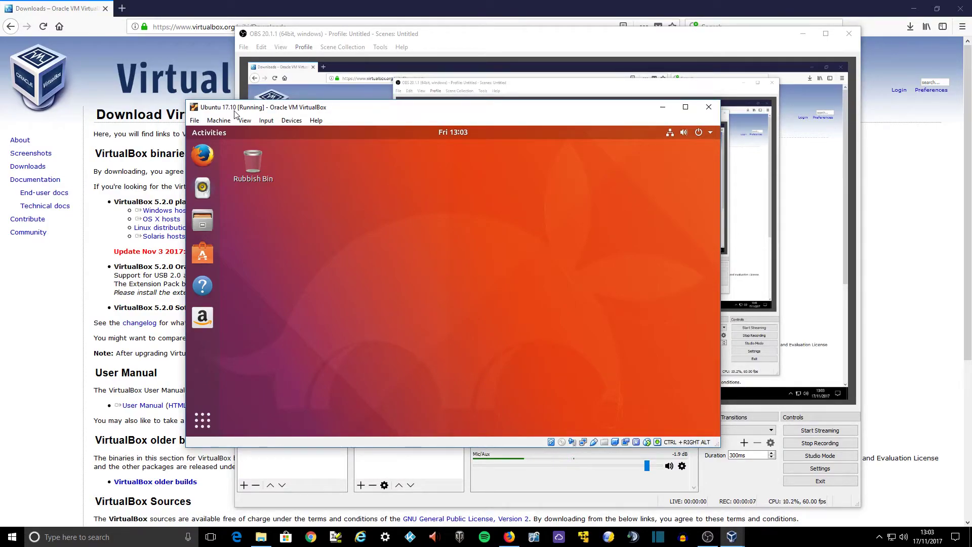
click(244, 119)
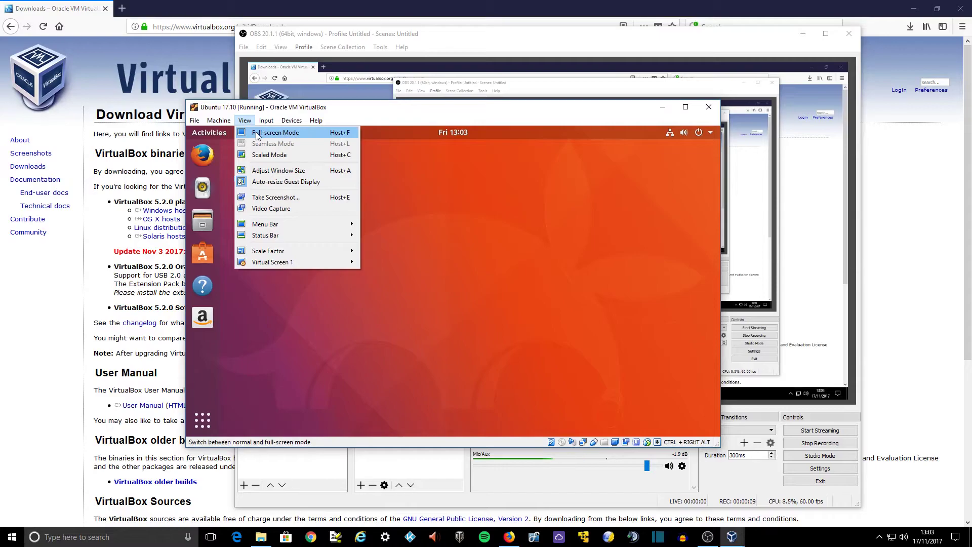
click(257, 134)
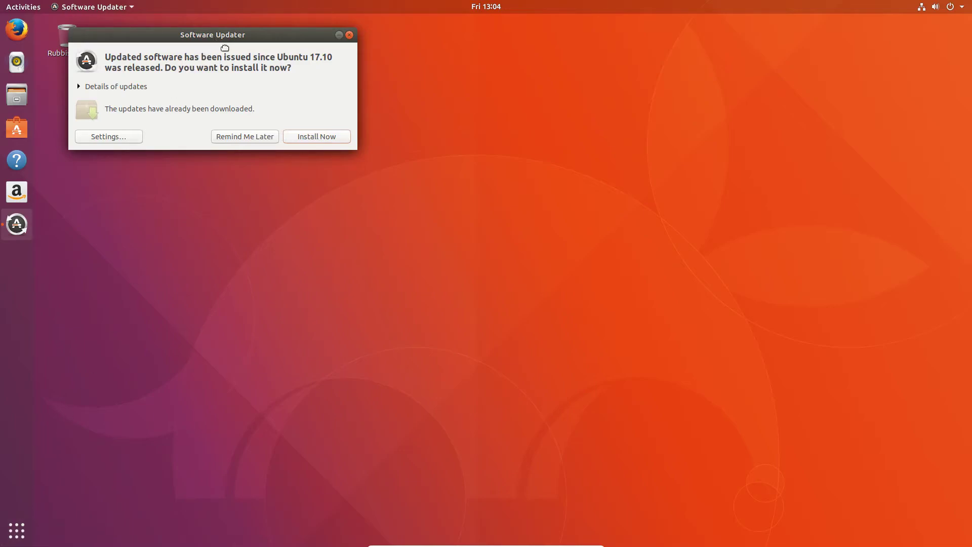
Install the Ubuntu software updates, authenticating with the account password and viewing the installation details, and postpone the restart.
drag(215, 40, 267, 81)
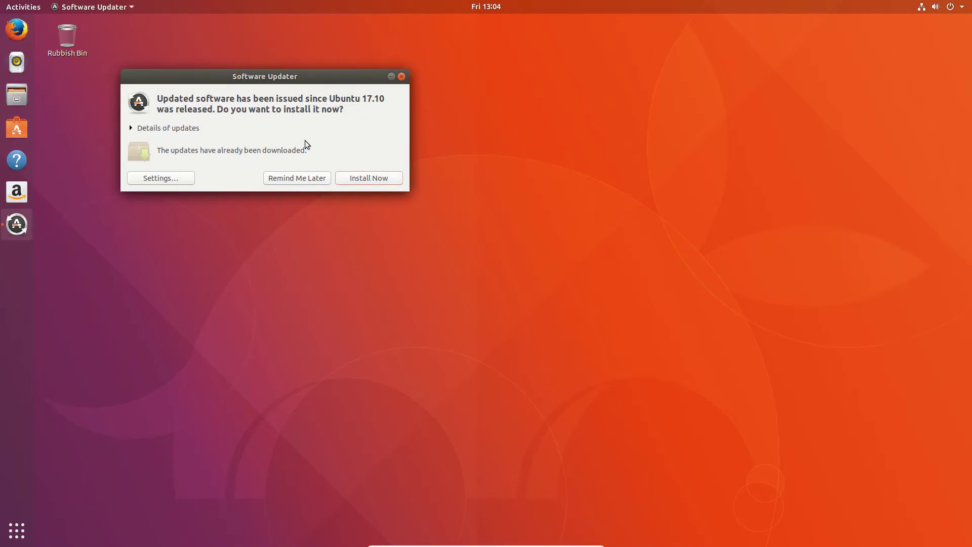
click(359, 179)
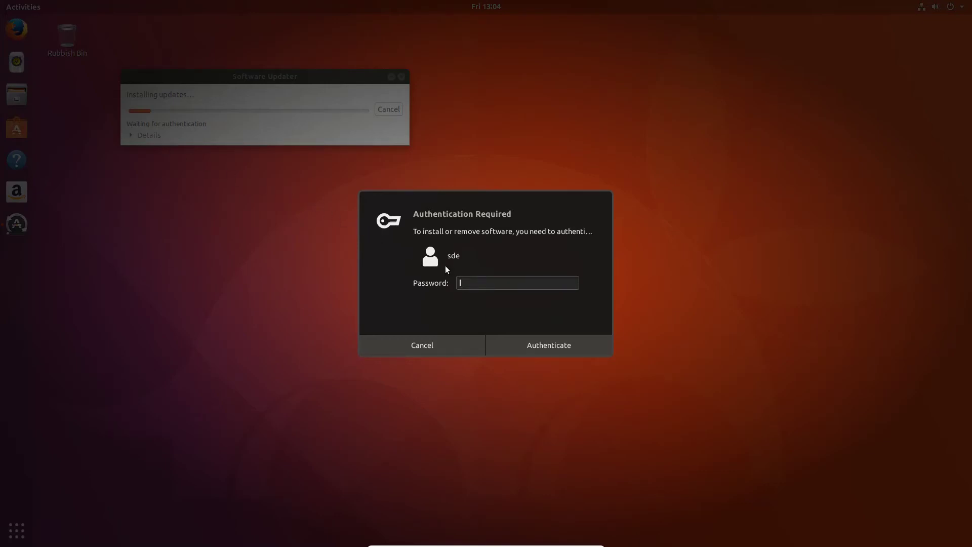
text(xxxxxxxxxxx)
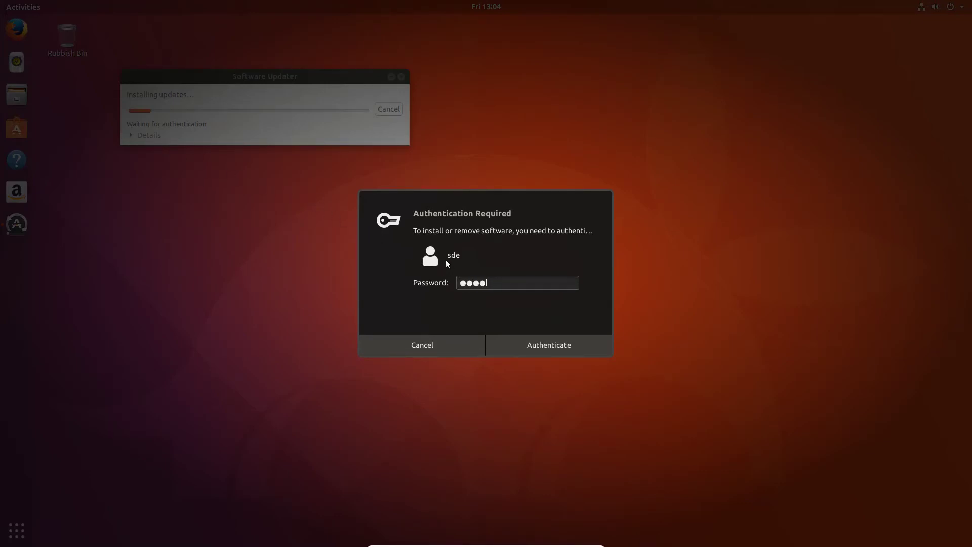
key(Return)
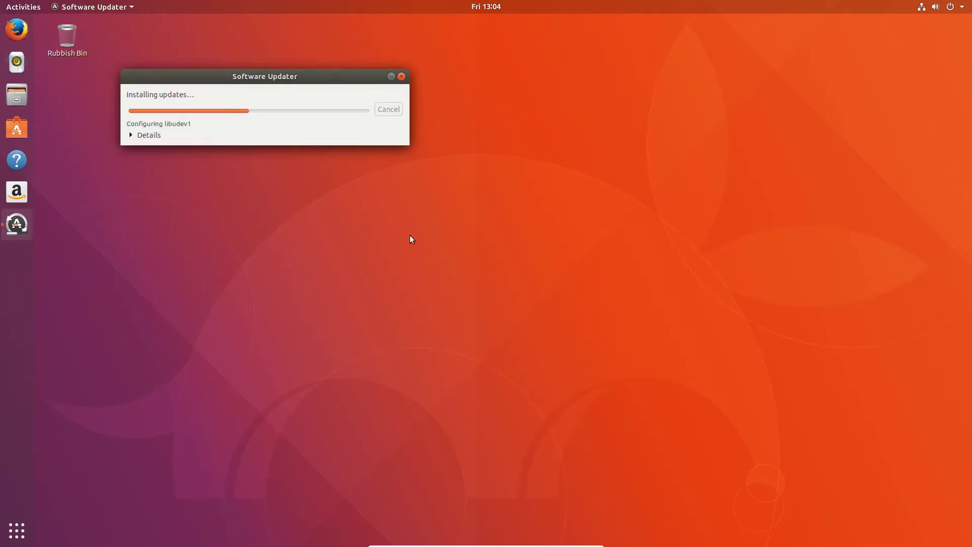
click(151, 135)
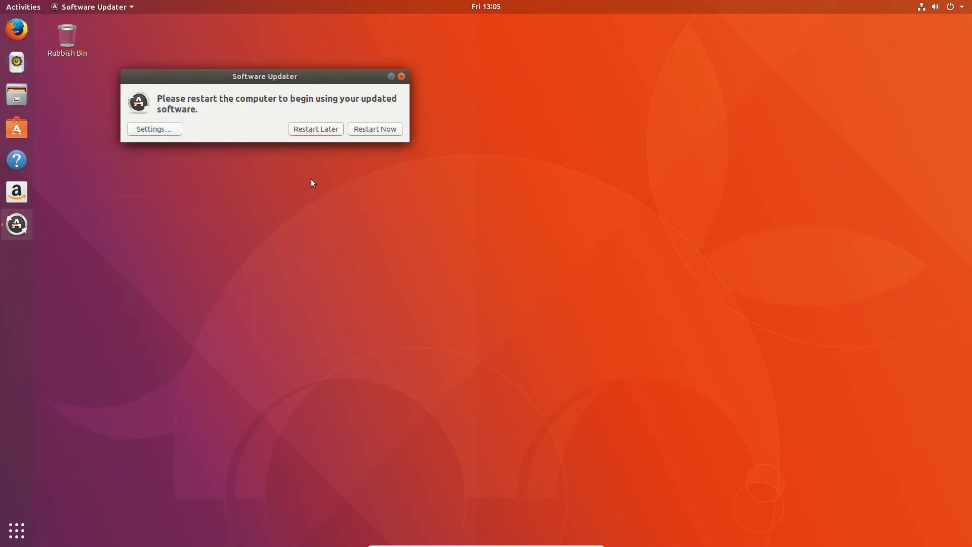
click(322, 133)
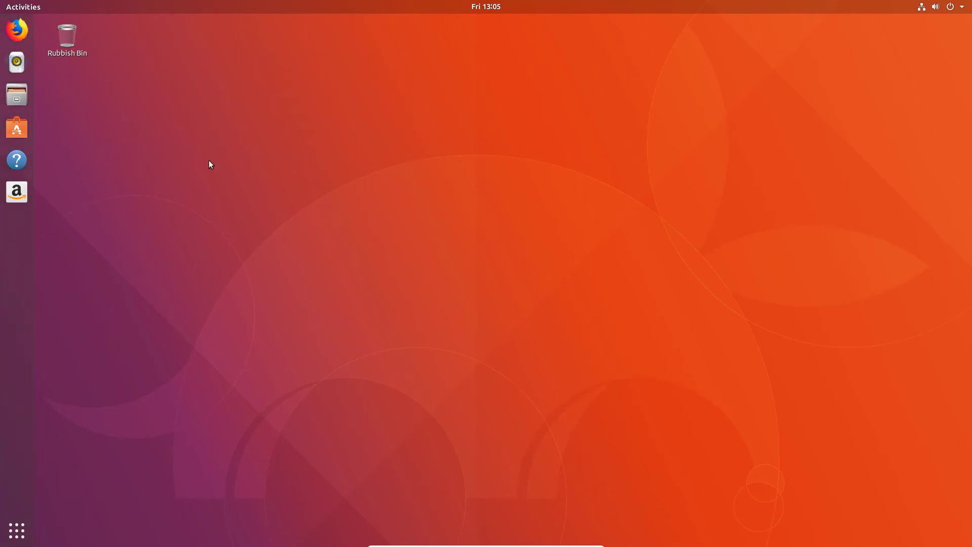
click(19, 30)
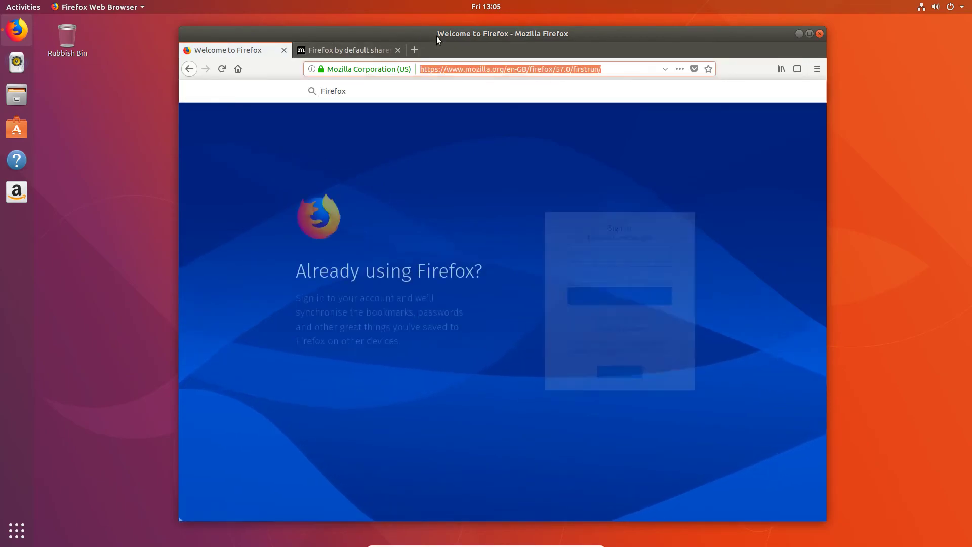
text(www)
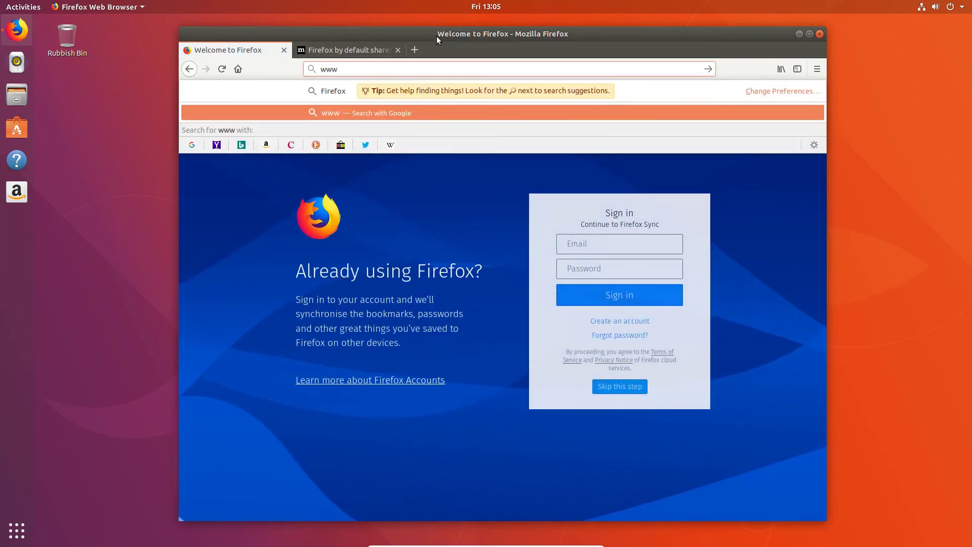
text(.bbc.)
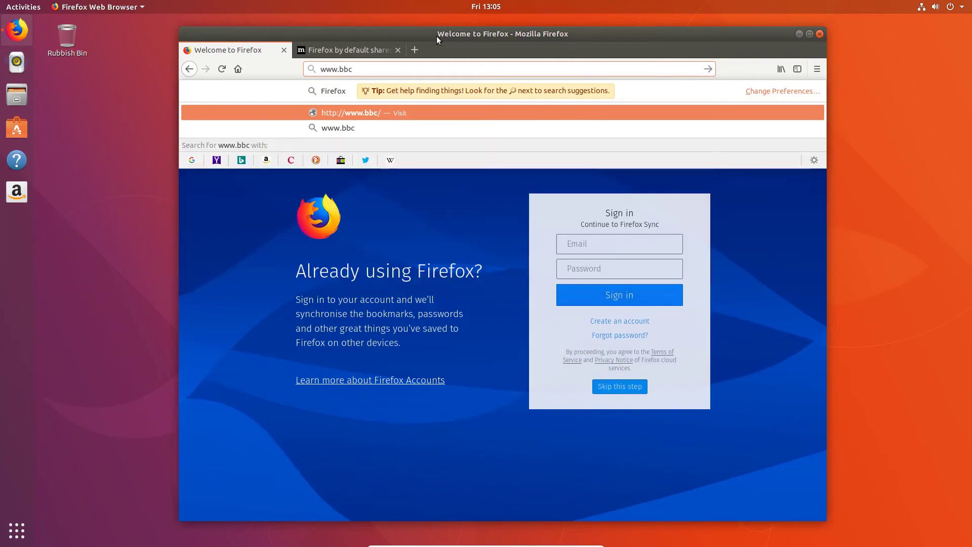
text(co.uk)
key(Return)
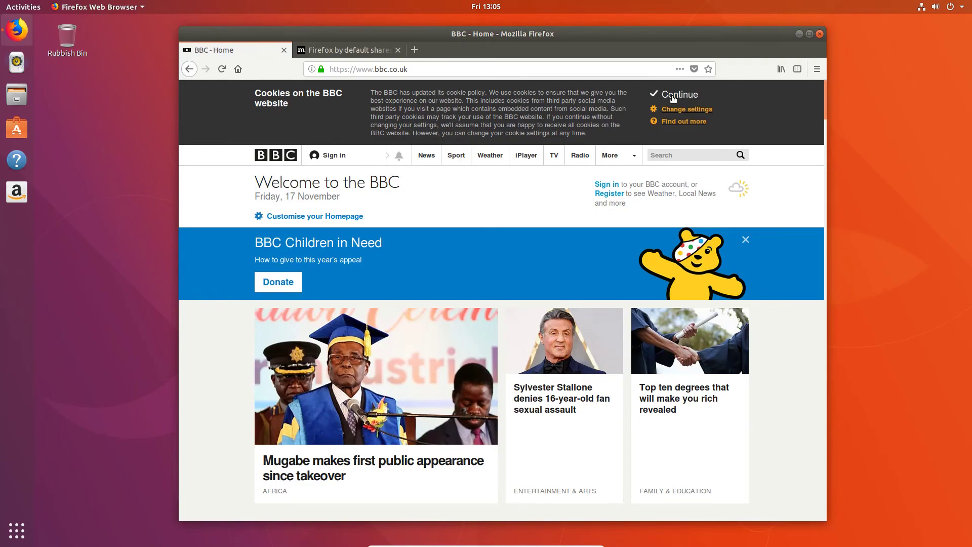
click(673, 97)
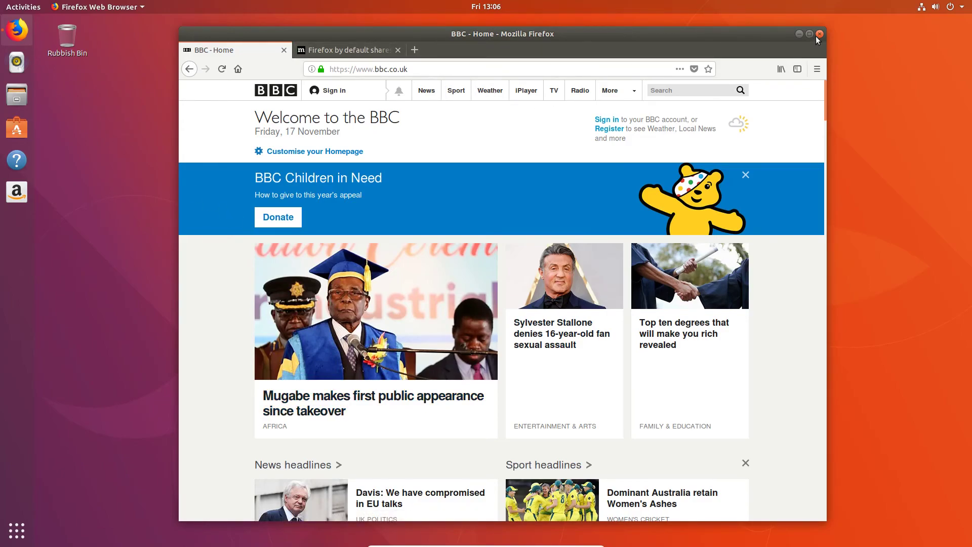
Show the overview of all installed applications.
click(15, 534)
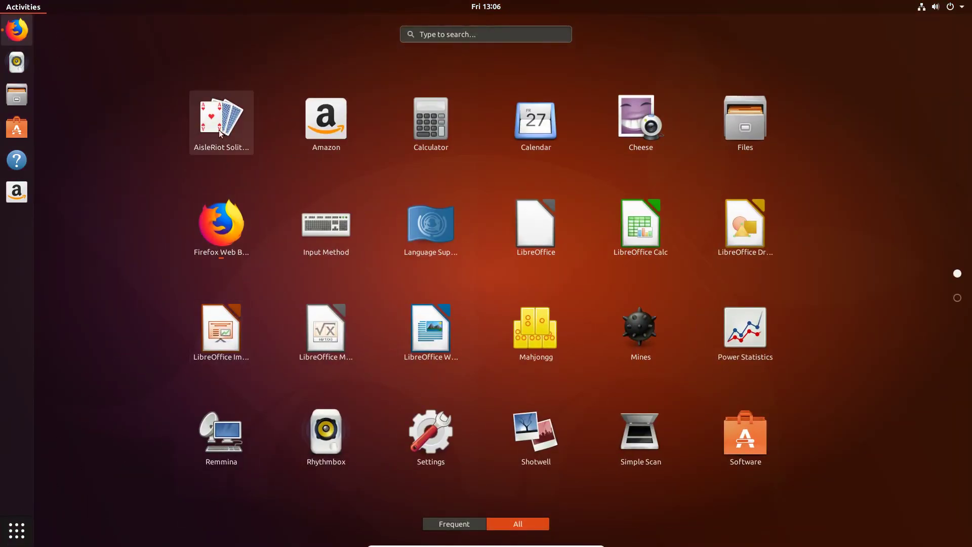